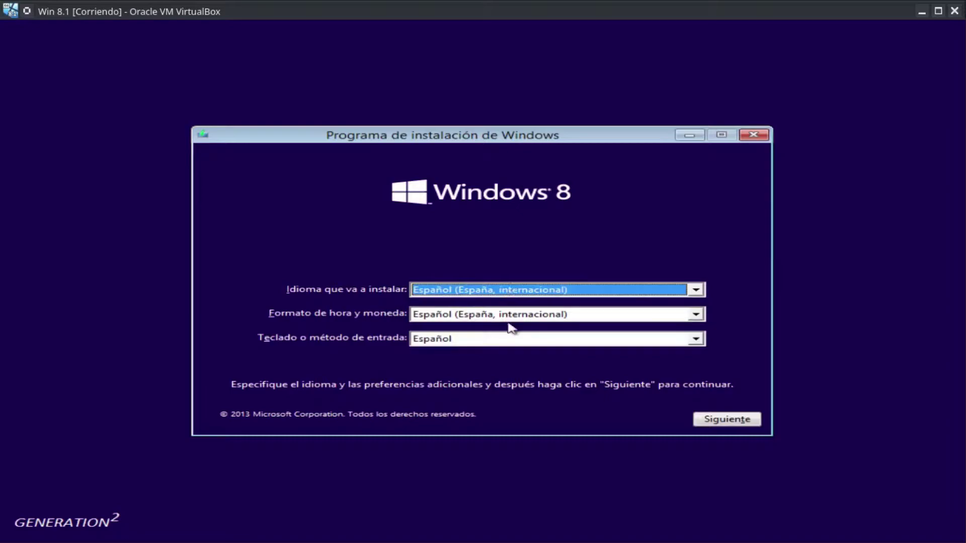
Set the time and currency format to Español (México) and start the Windows installation
left_click(508, 317)
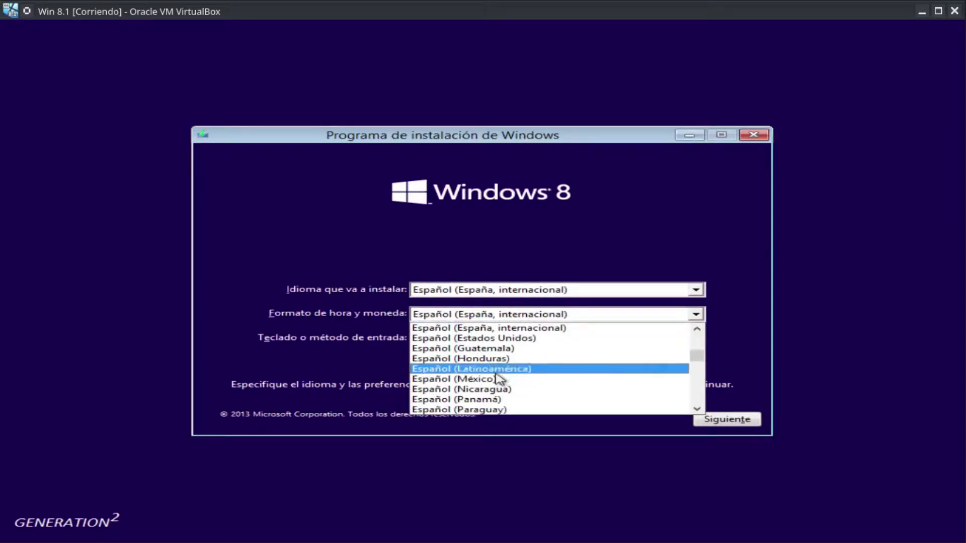
left_click(499, 380)
left_click(707, 421)
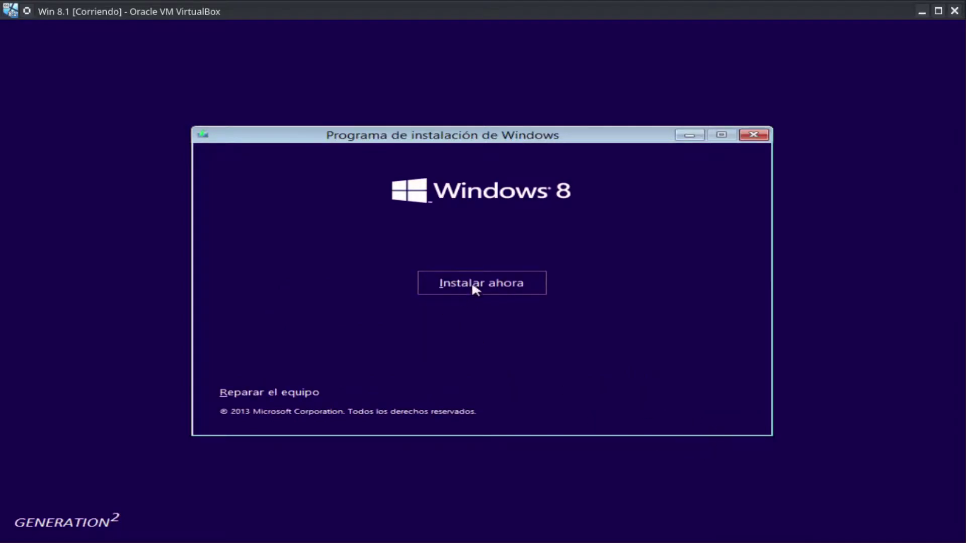
left_click(473, 286)
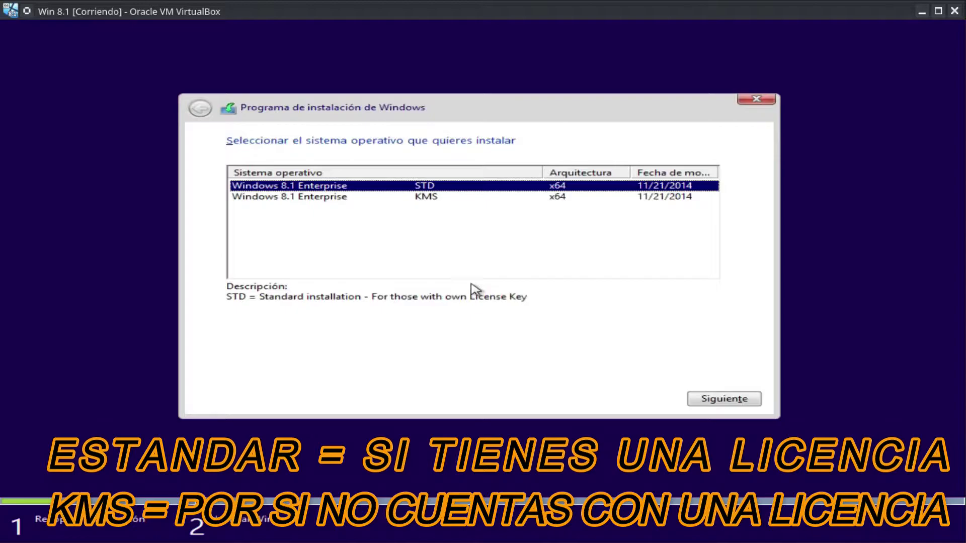
Choose the Windows 8.1 Enterprise KMS x64 edition as the operating system to install and continue
left_click(341, 200)
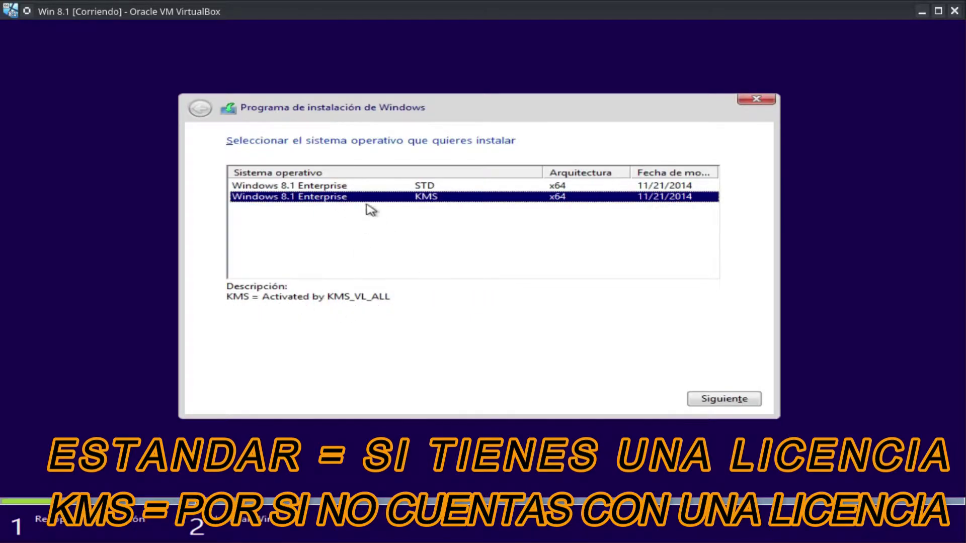
left_click(354, 187)
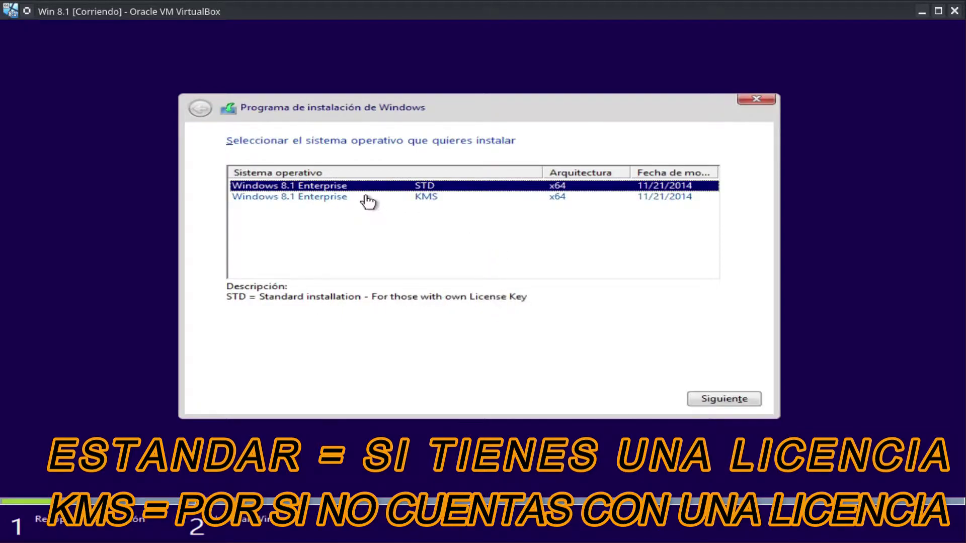
left_click(368, 197)
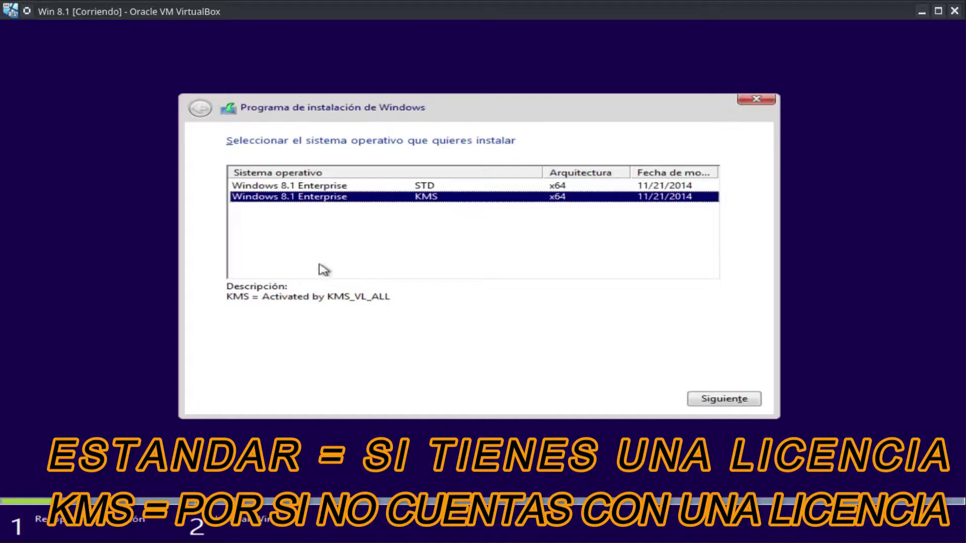
left_click(709, 397)
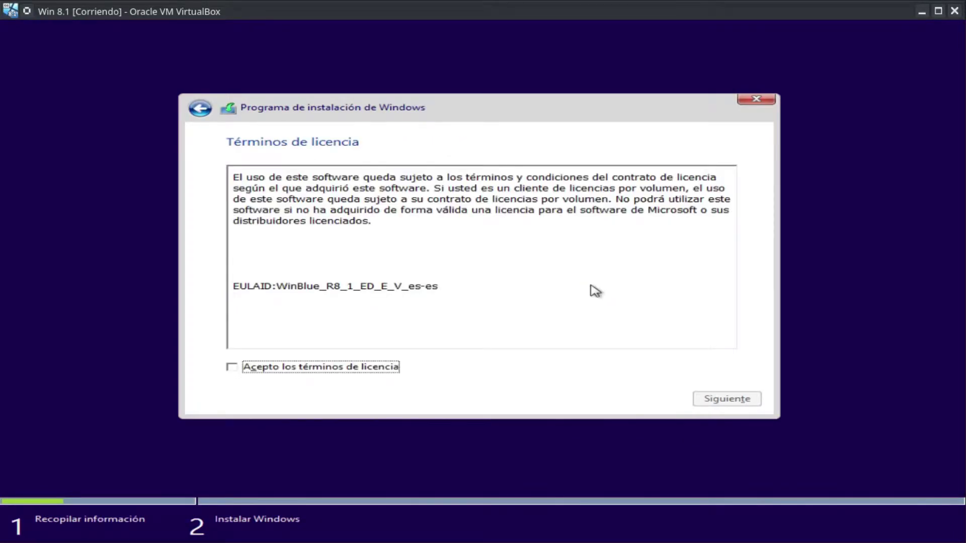
Accept the licence terms and choose the custom installation type that installs only Windows
left_click(232, 368)
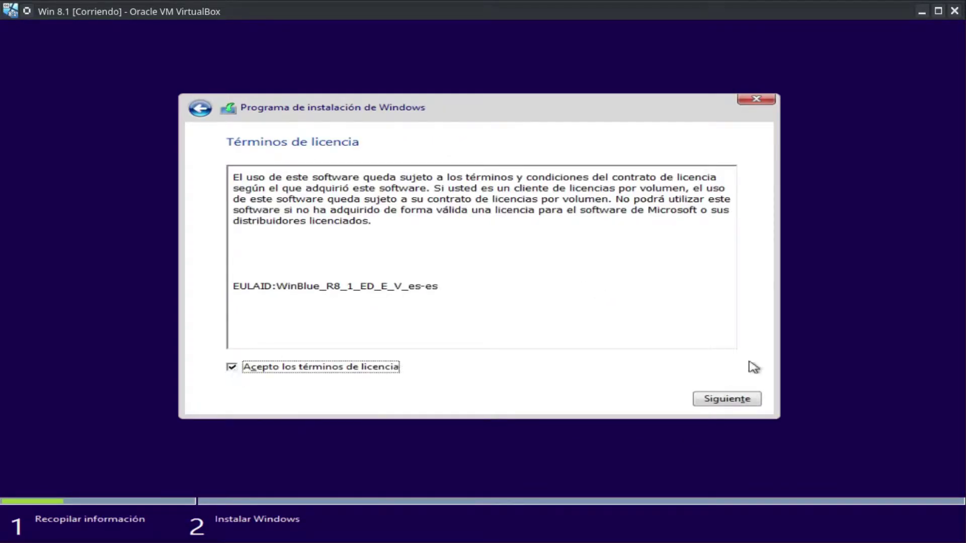
left_click(735, 398)
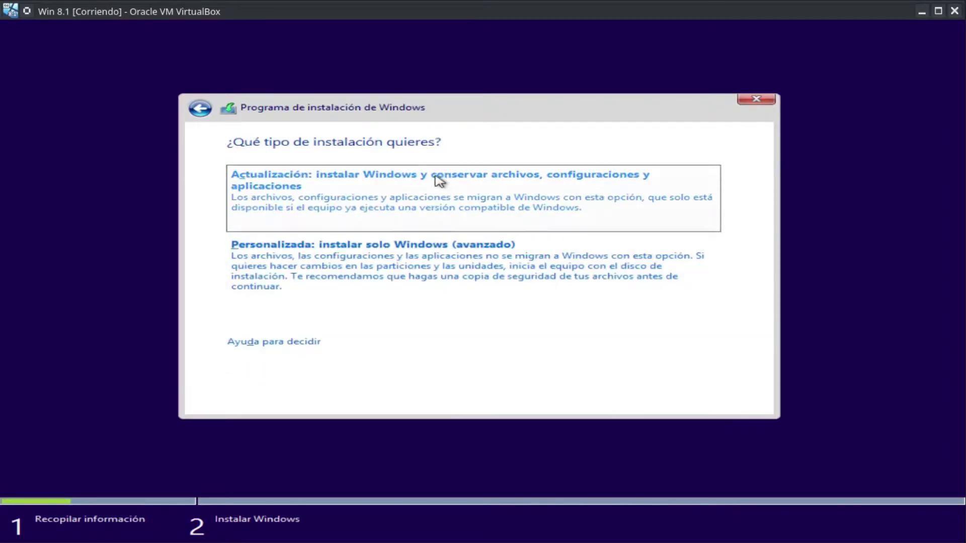
left_click(464, 280)
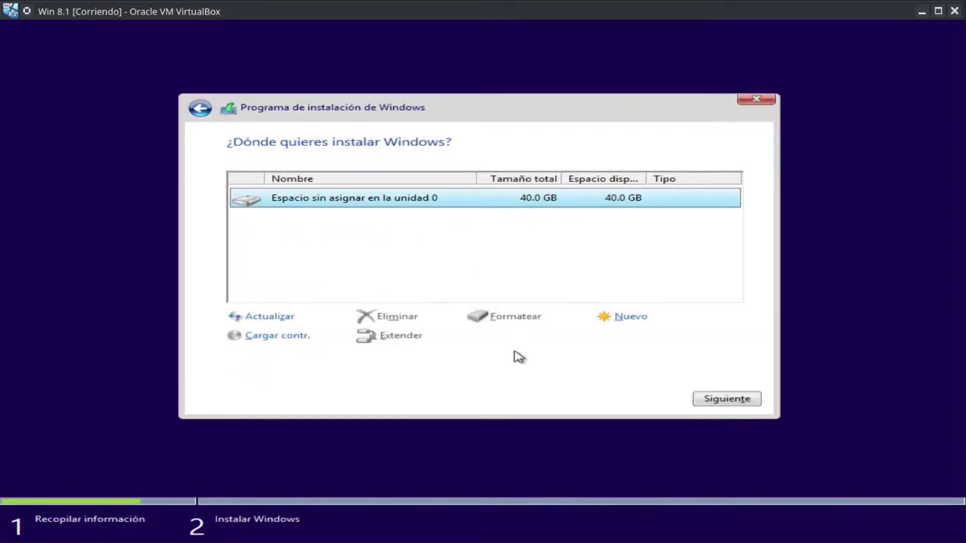
Create a 40960 MB partition from the unallocated space on drive 0 and start installing Windows on it
left_click(635, 319)
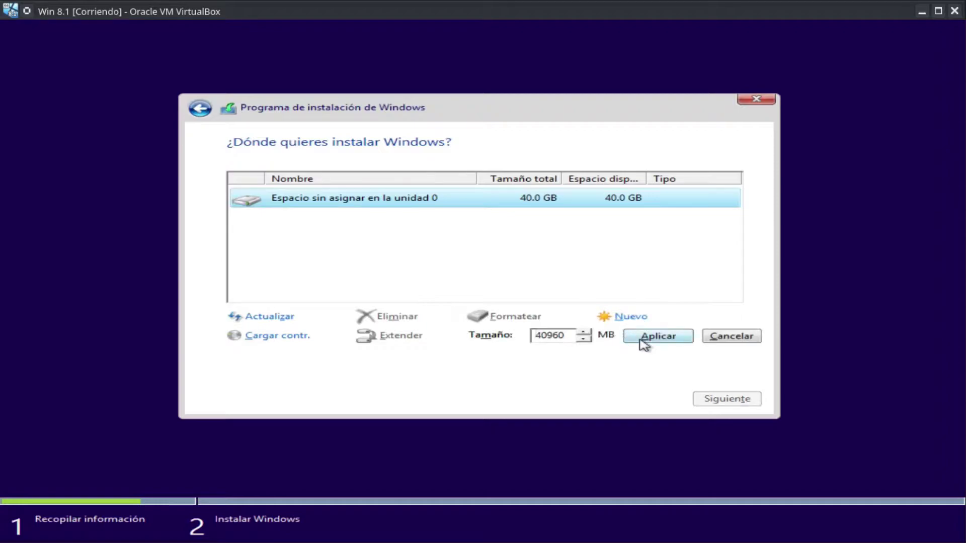
left_click(644, 342)
left_click(633, 340)
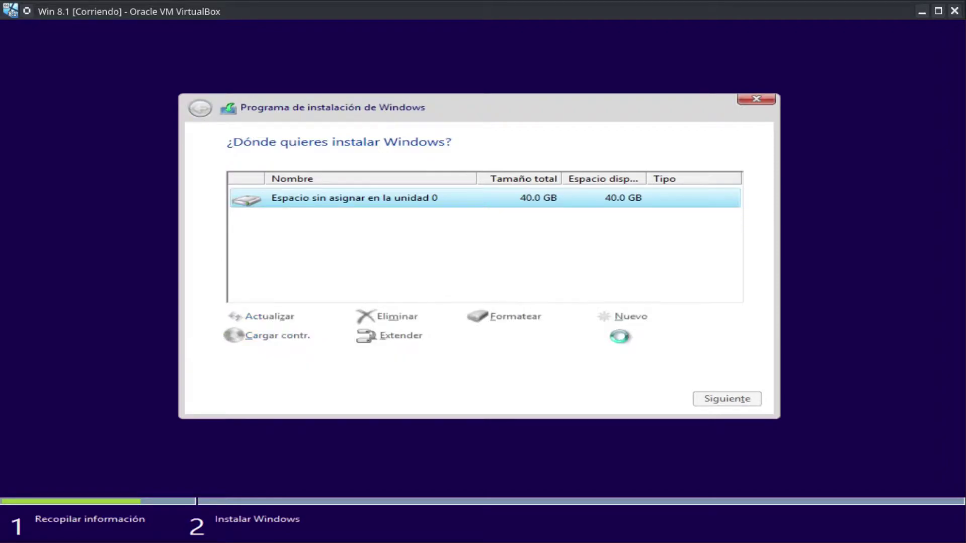
left_click(710, 397)
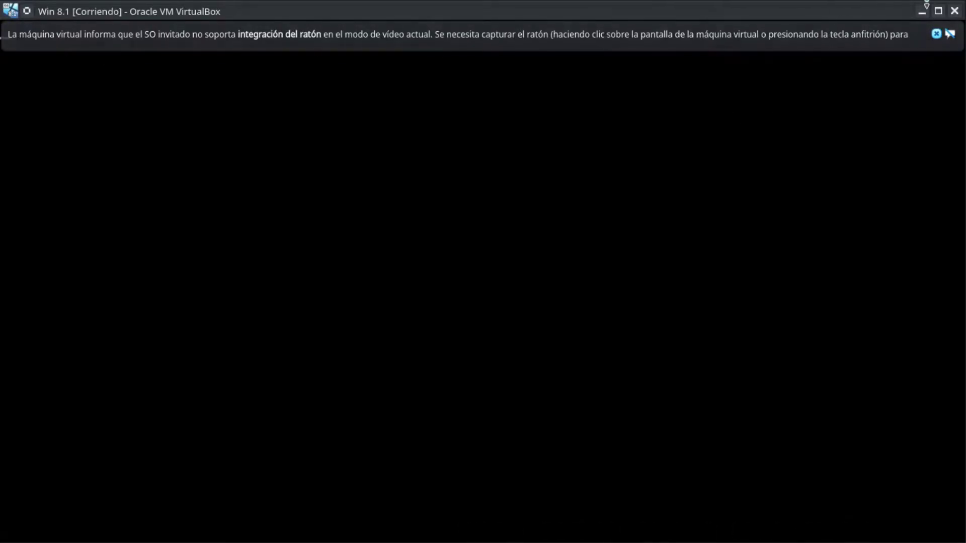
Dismiss the mouse integration notice and respond to the boot prompt while the virtual machine restarts
left_click(936, 34)
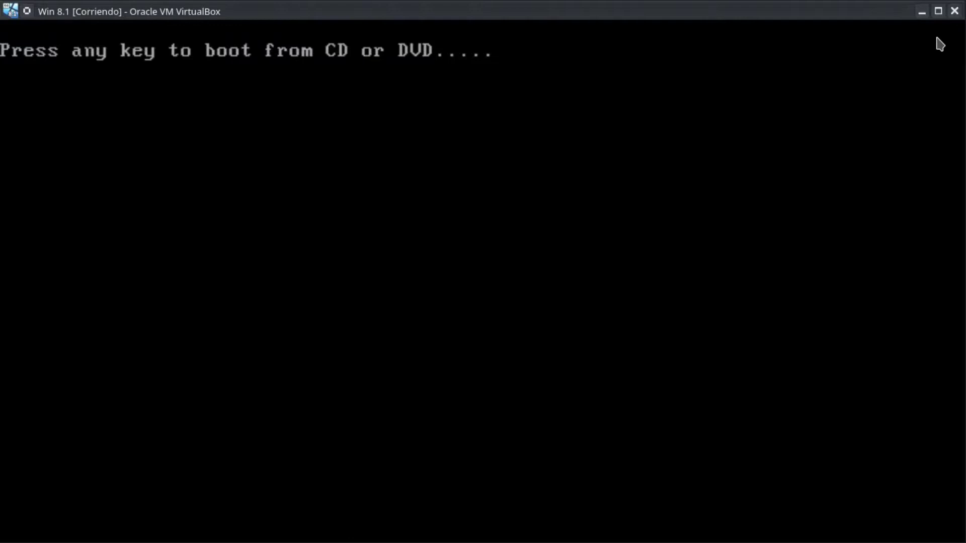
key("Return")
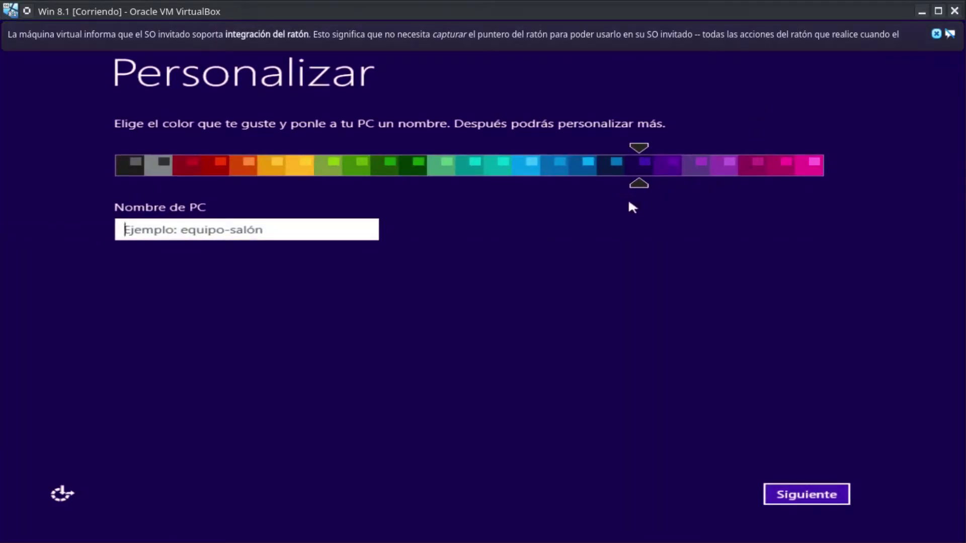
Try several blue and purple colour schemes for Windows and settle on the bright purple one
left_click(610, 166)
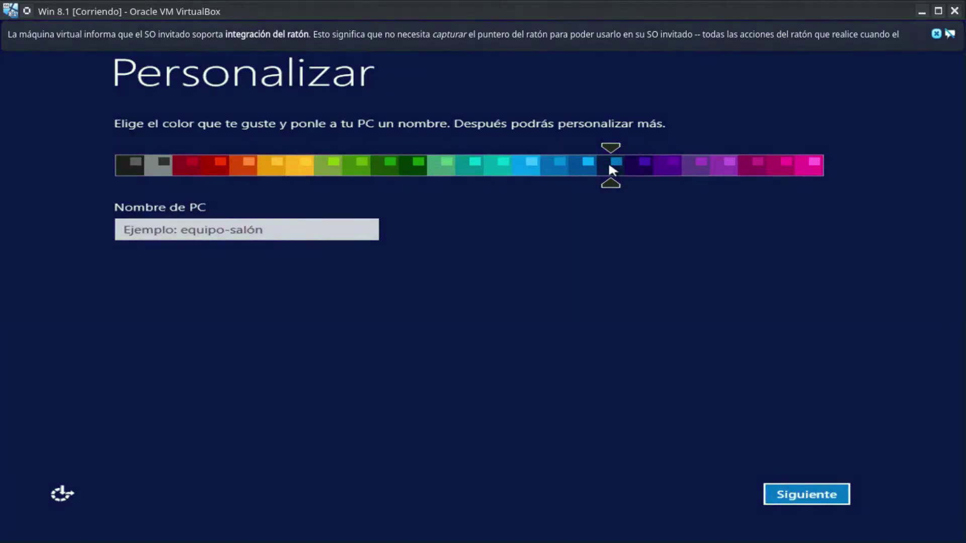
left_click(643, 169)
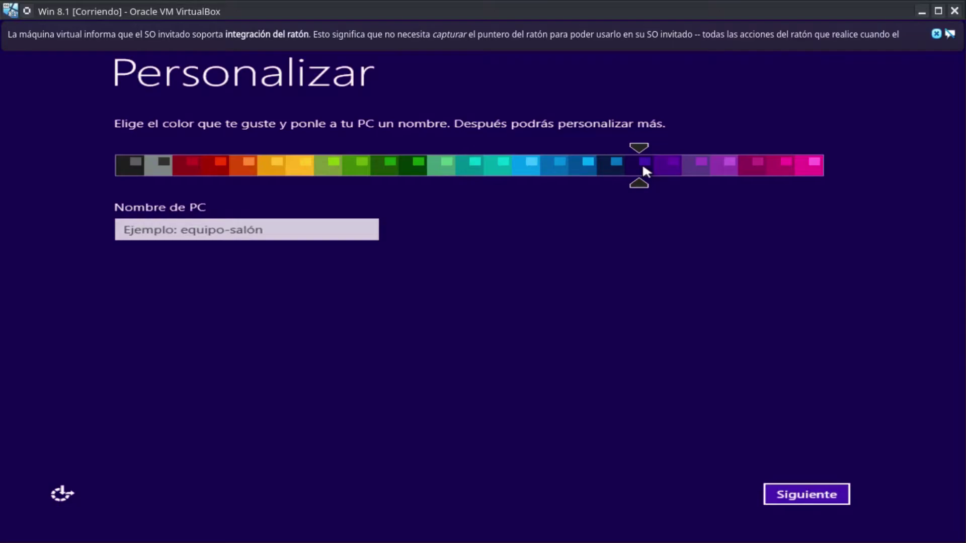
left_click(671, 171)
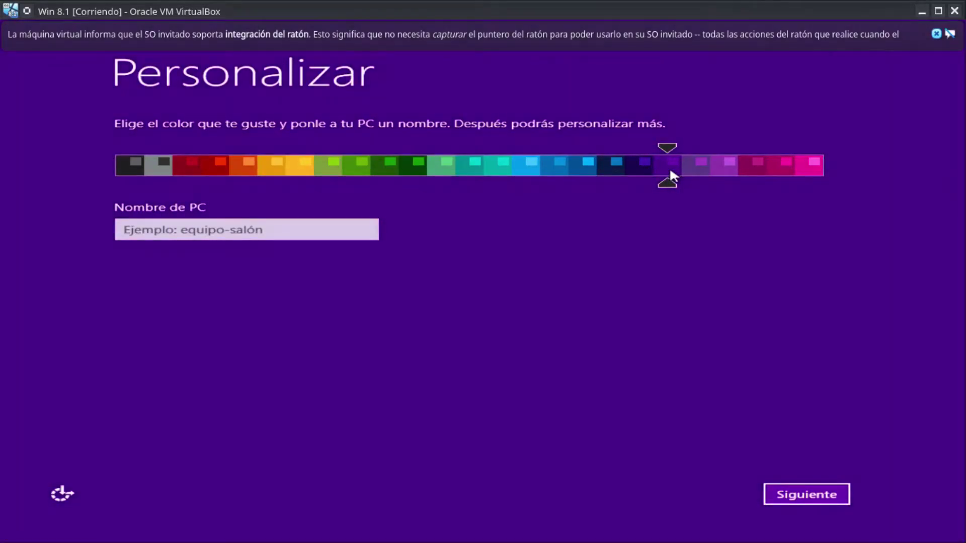
left_click(693, 174)
left_click(729, 175)
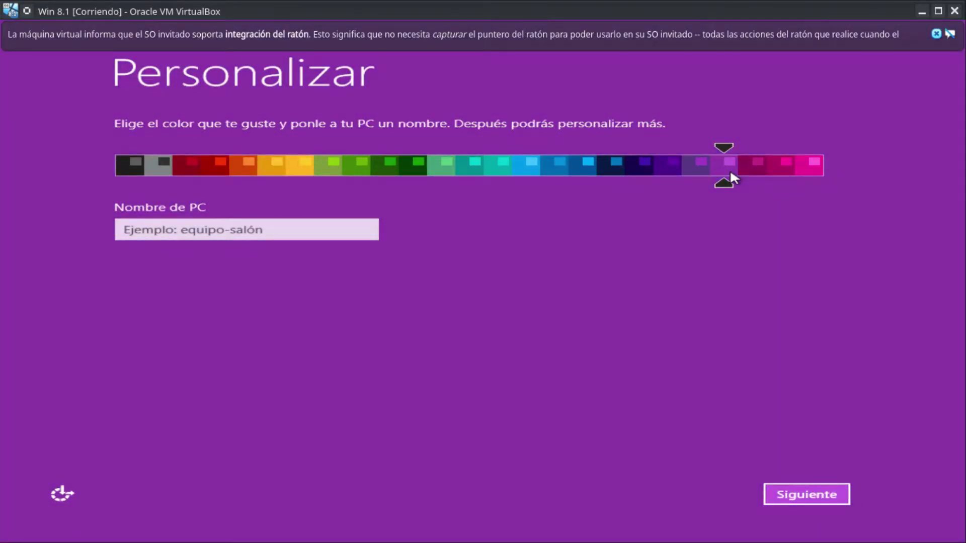
left_click(694, 171)
left_click(668, 170)
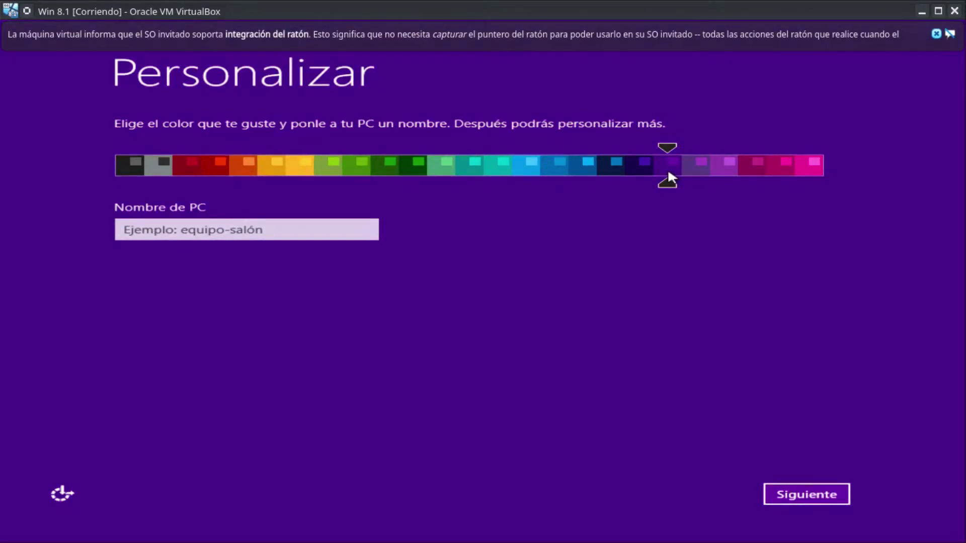
left_click(711, 171)
Enter a name for the PC and accept the express settings
left_click(375, 231)
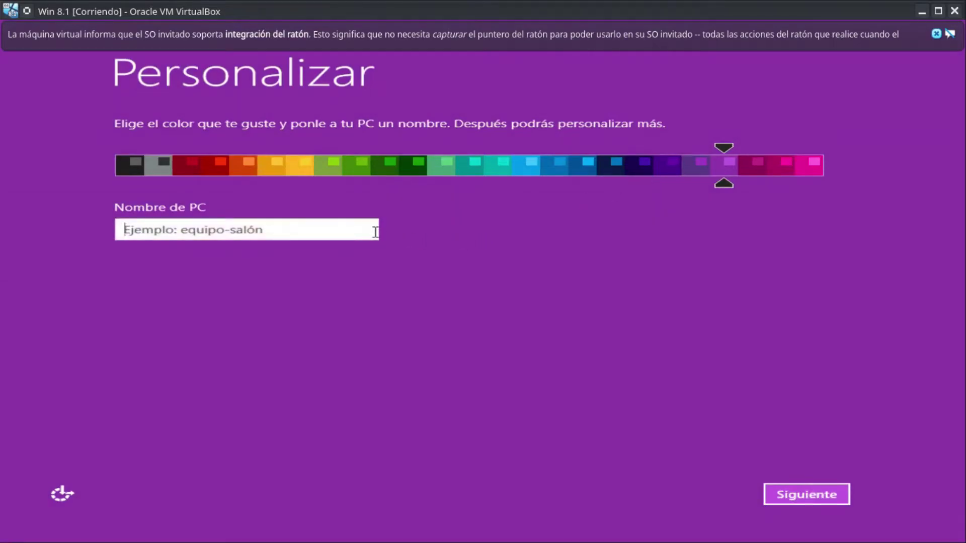
type("ALDO")
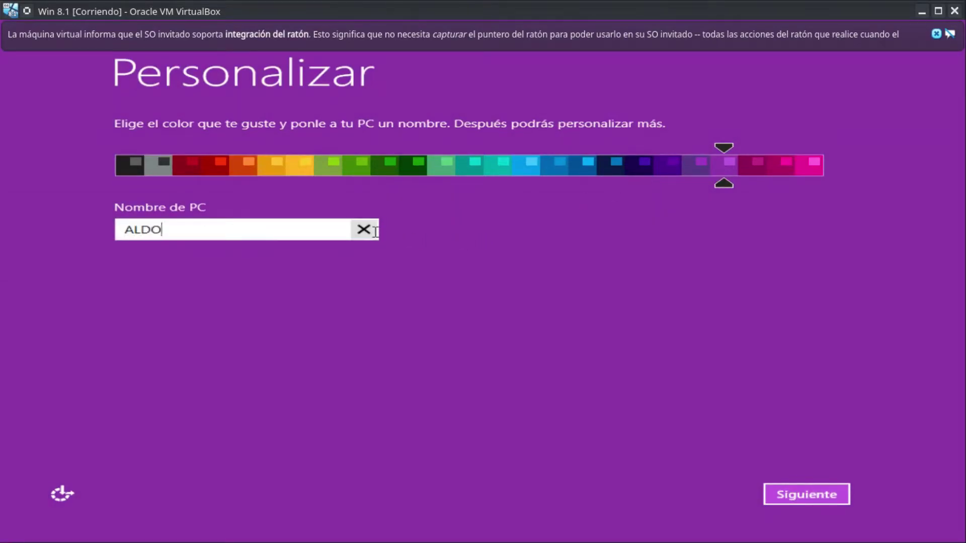
left_click(766, 495)
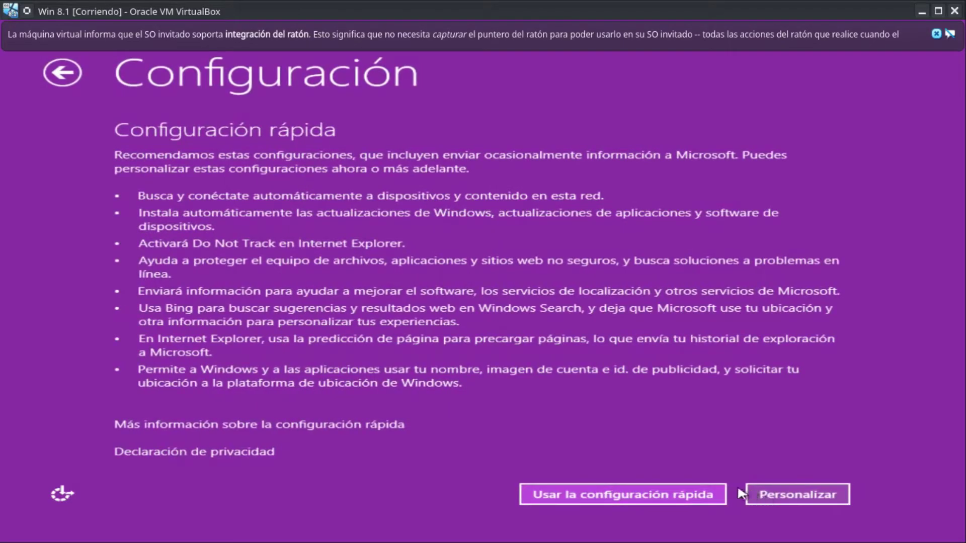
left_click(700, 498)
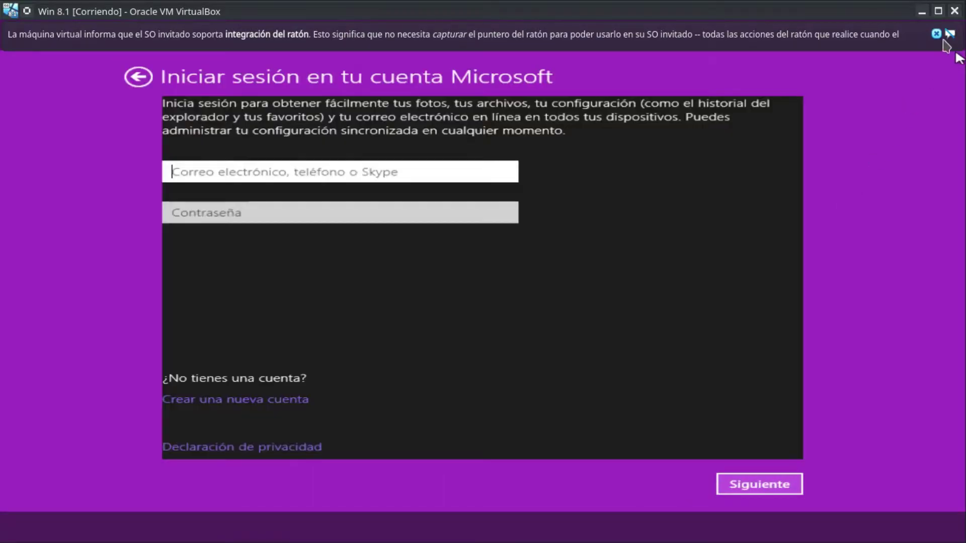
Bypass the Microsoft account sign-in and finish setup with a local account, entering its user name and leaving the password blank
left_click(937, 34)
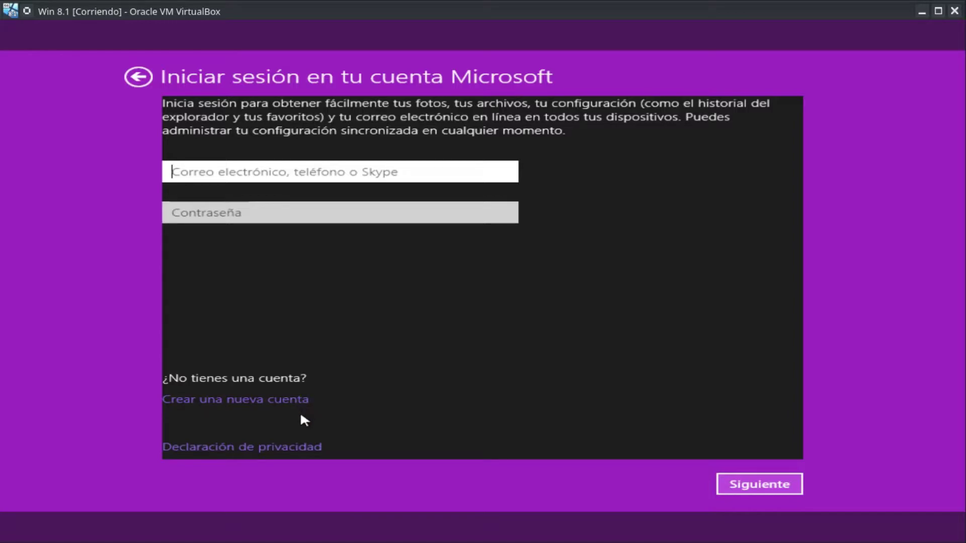
left_click(276, 399)
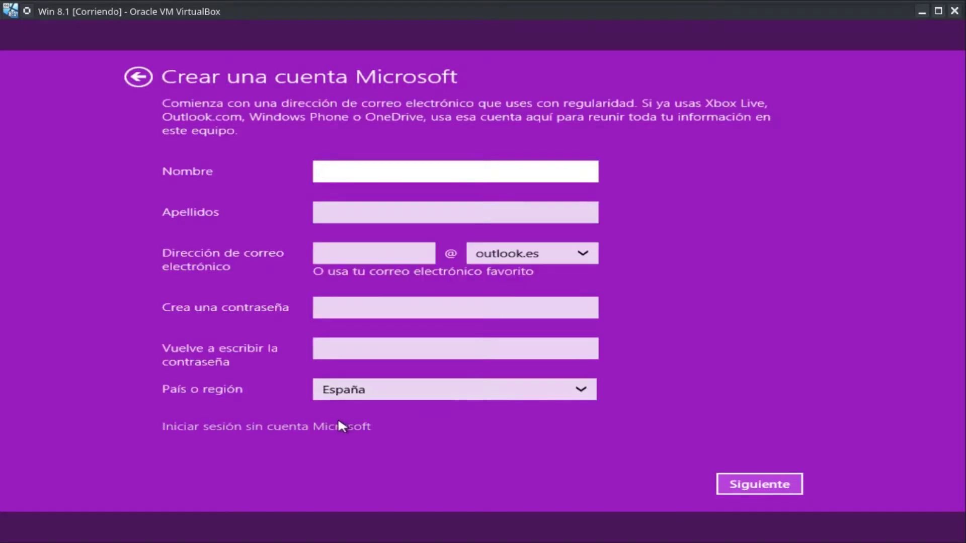
left_click(300, 424)
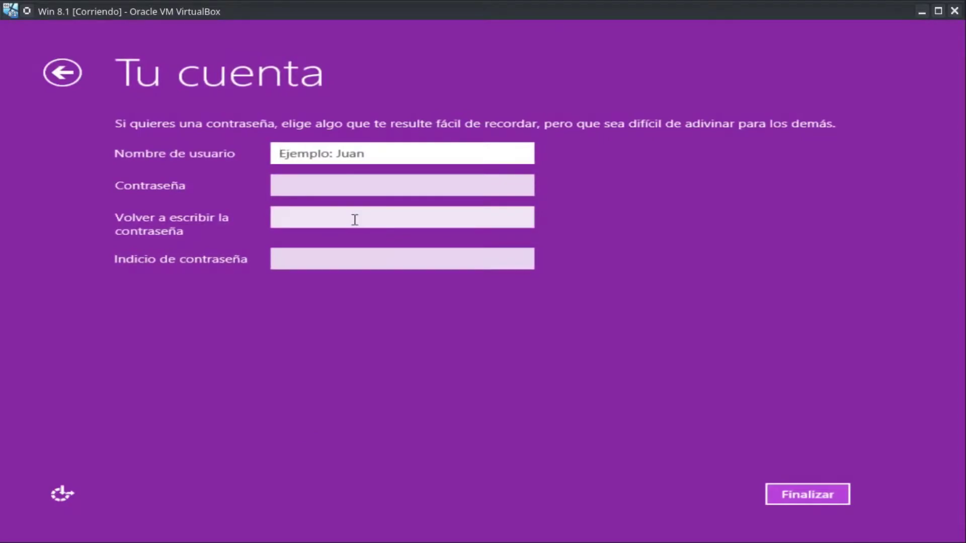
type("SPINA")
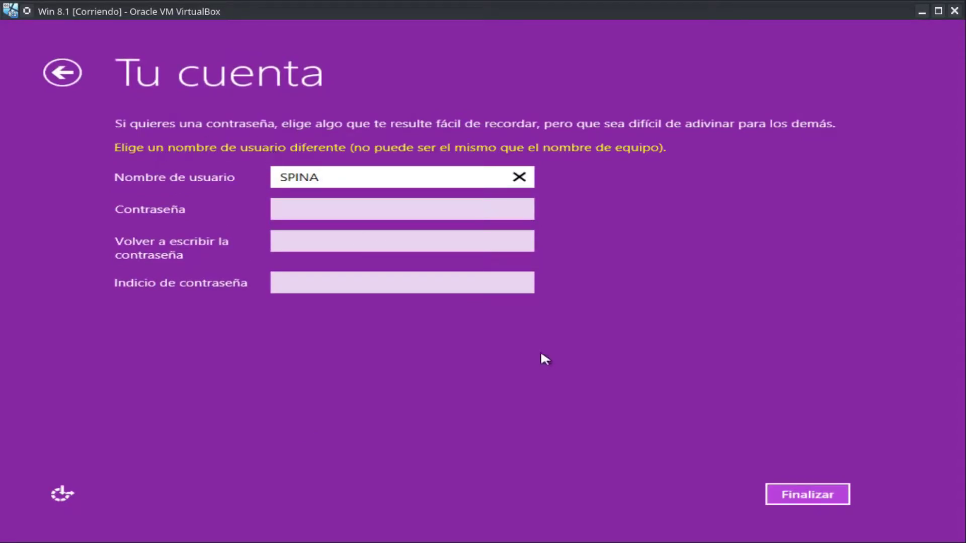
left_click(795, 492)
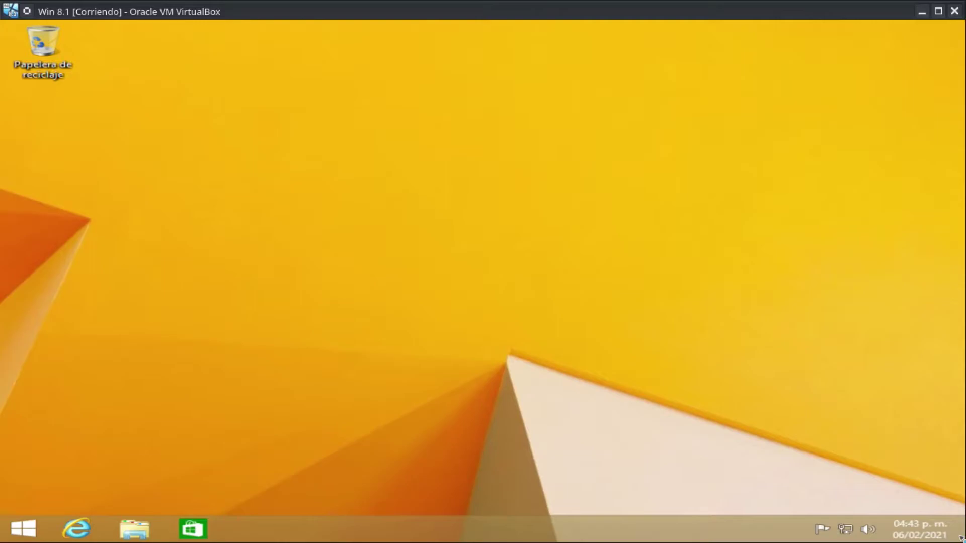
Examine the Start screen, its zoomed-out tile view and the account options, and return to the desktop
left_click(20, 530)
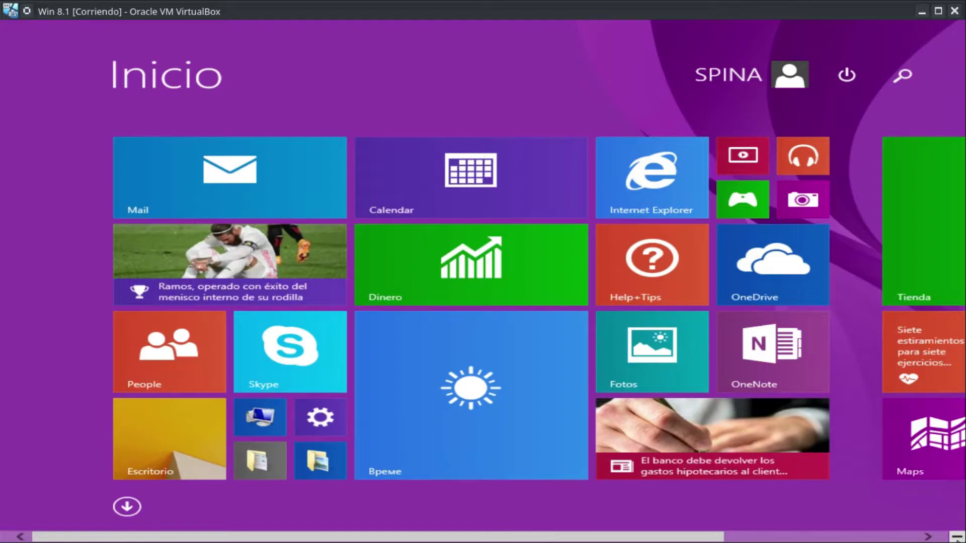
left_click(956, 537)
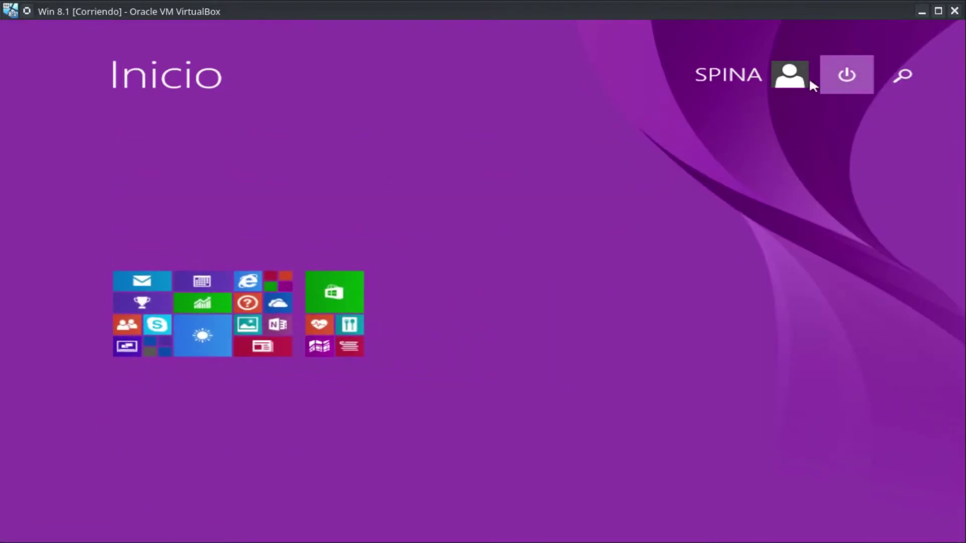
left_click(767, 89)
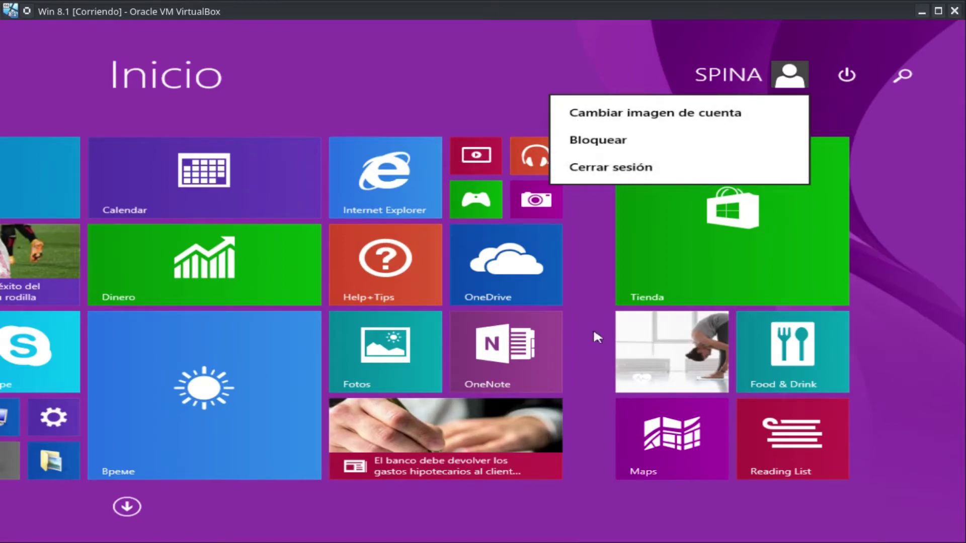
left_click(300, 127)
scroll(267, 231, "up", 3)
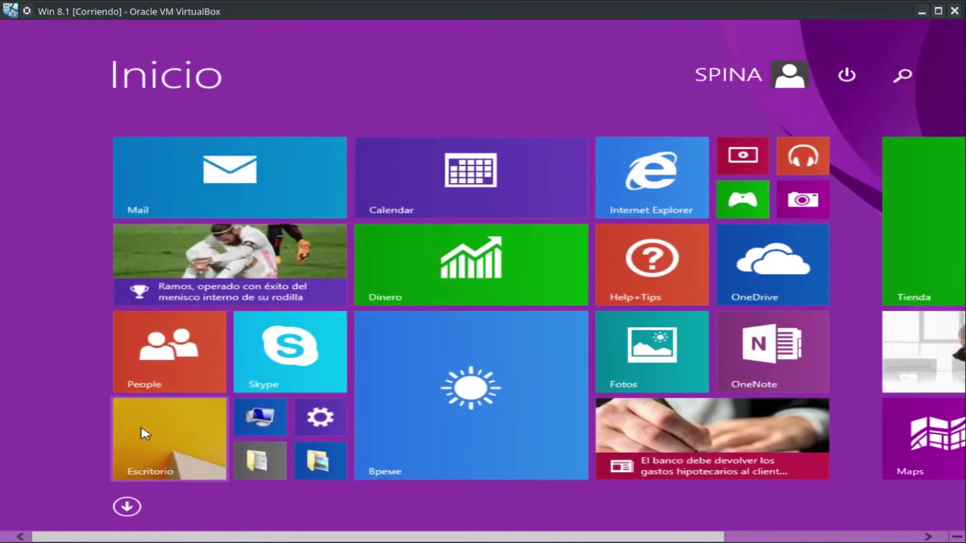
left_click(158, 460)
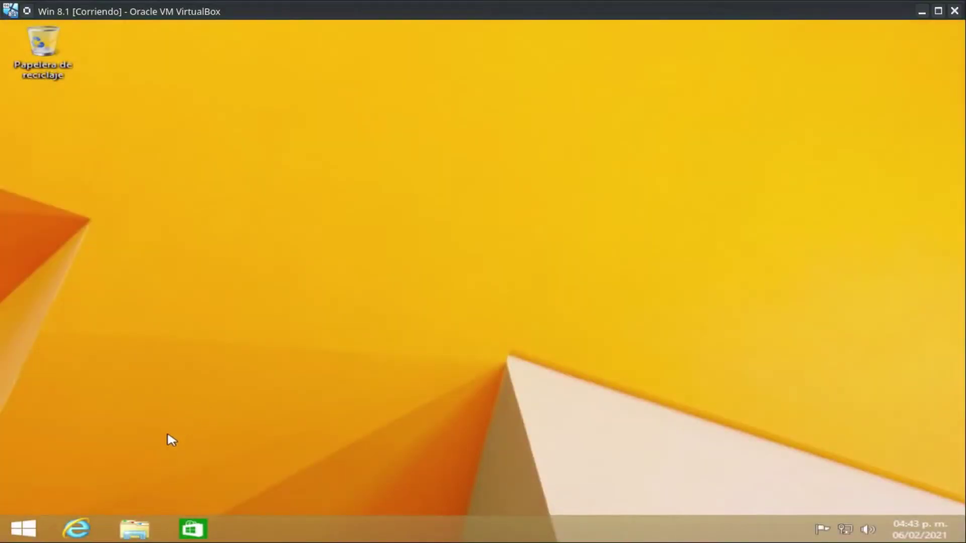
Open File Explorer to view the folders and drives of this computer
left_click(134, 537)
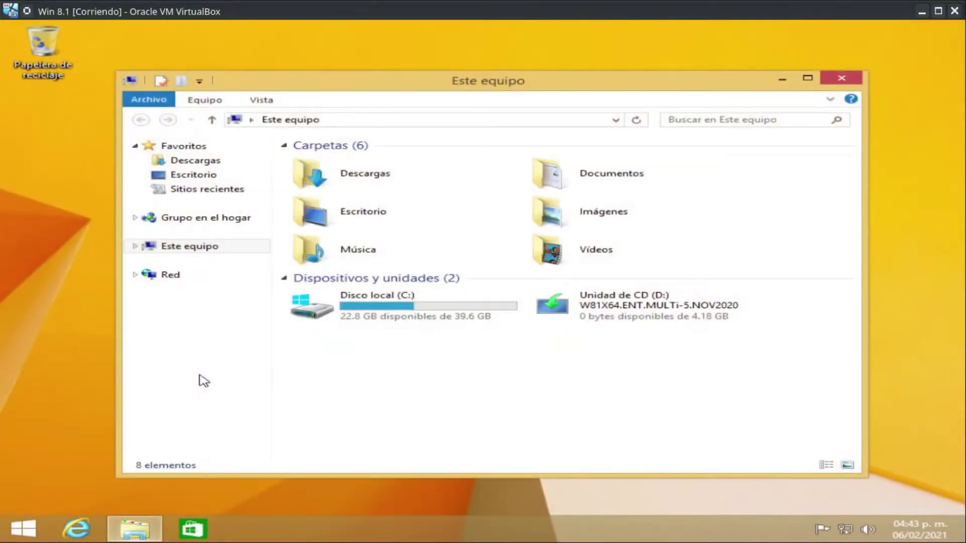
Examine the basic system information of this computer, including edition, hardware and activation status, in a maximized window, and close it
right_click(187, 247)
left_click(312, 413)
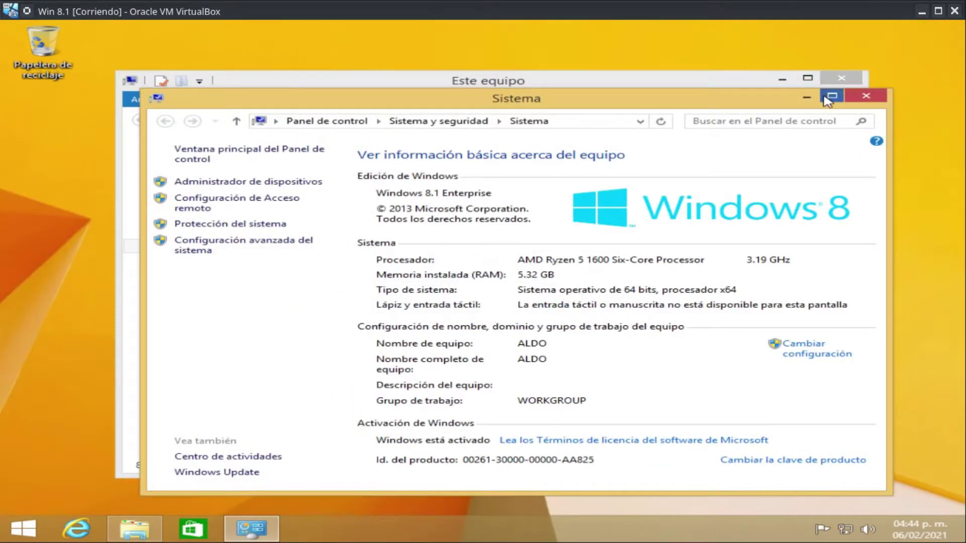
left_click(832, 96)
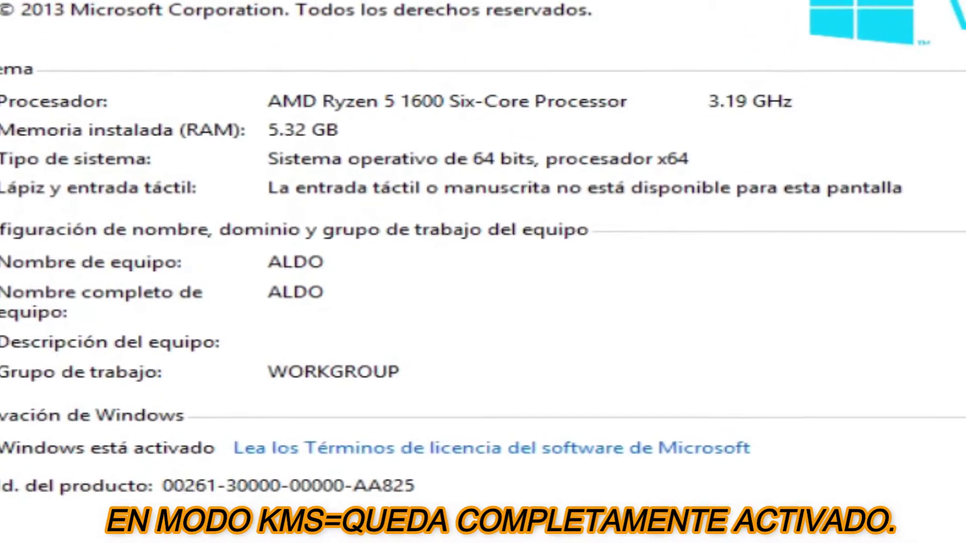
left_click(941, 27)
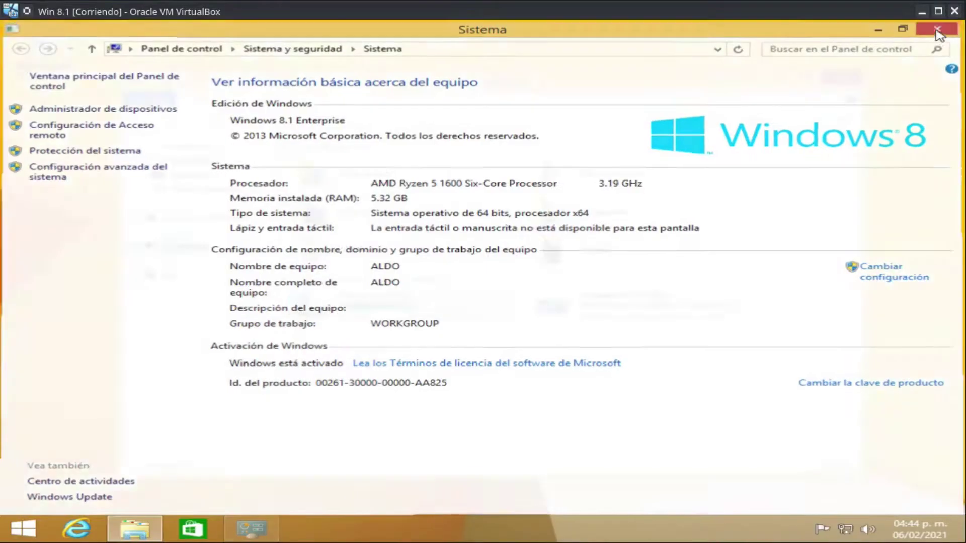
Check the properties of local disk C: and the contents of the Descargas folder, and close File Explorer
right_click(450, 315)
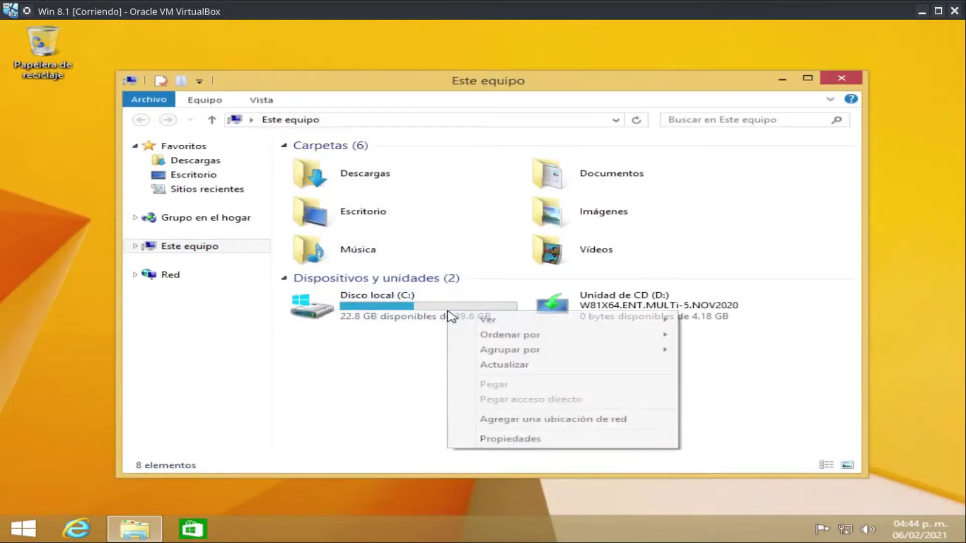
left_click(518, 439)
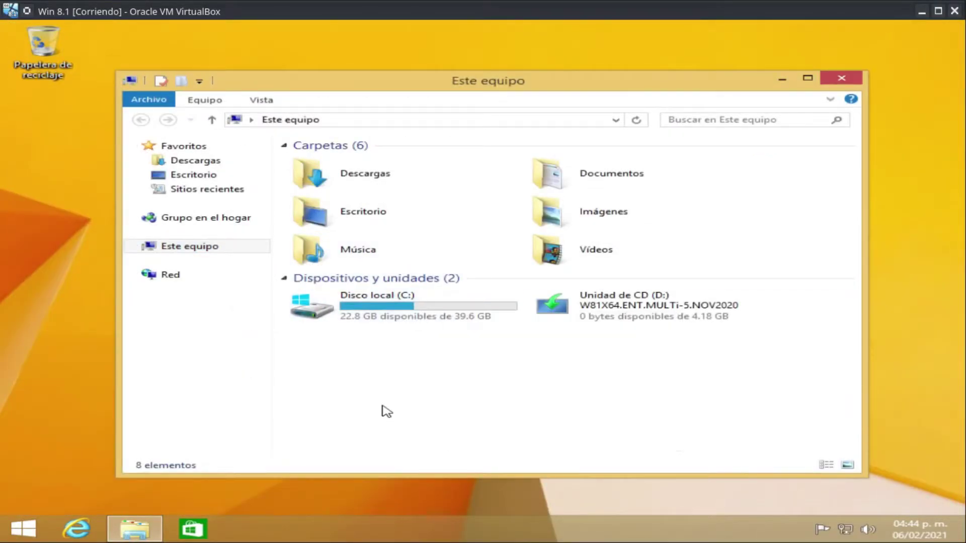
left_click(387, 299)
right_click(388, 298)
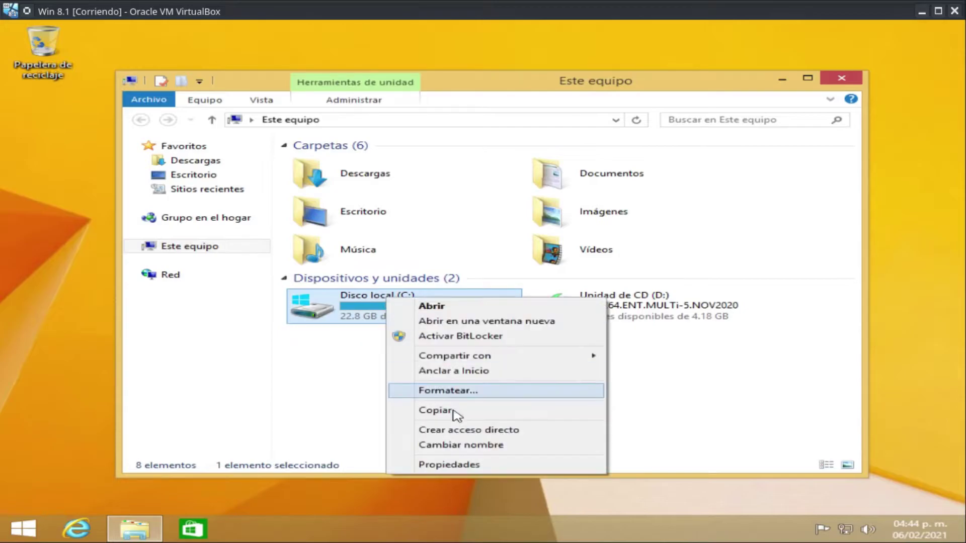
left_click(475, 464)
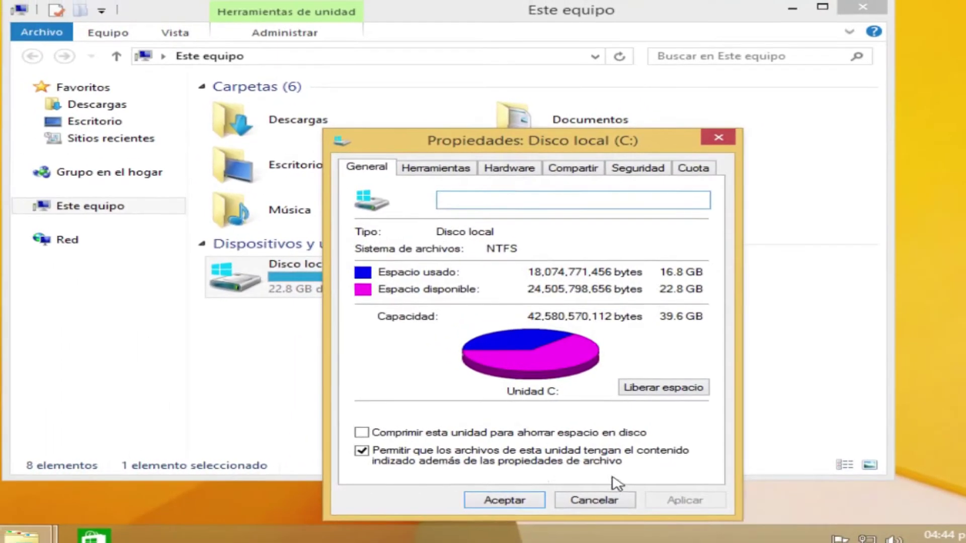
left_click(518, 500)
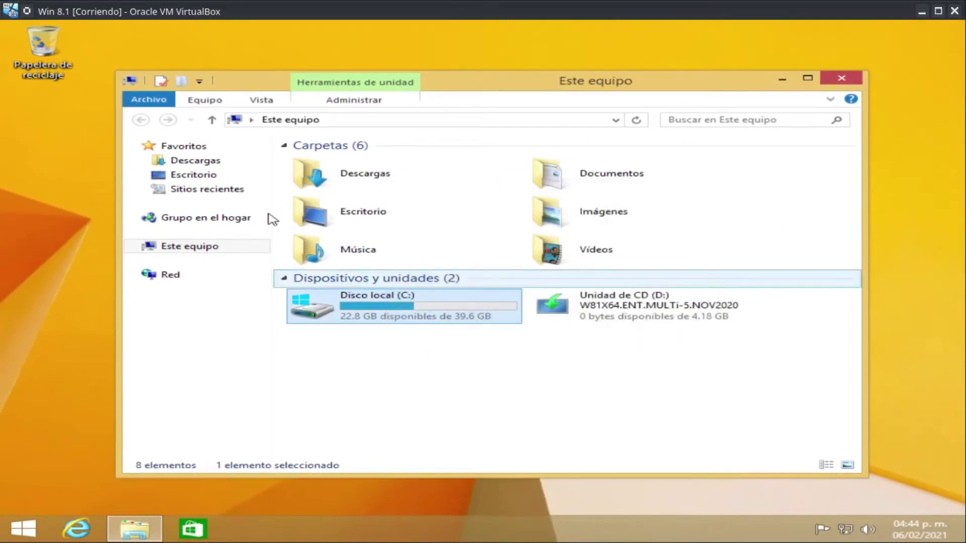
left_click(224, 160)
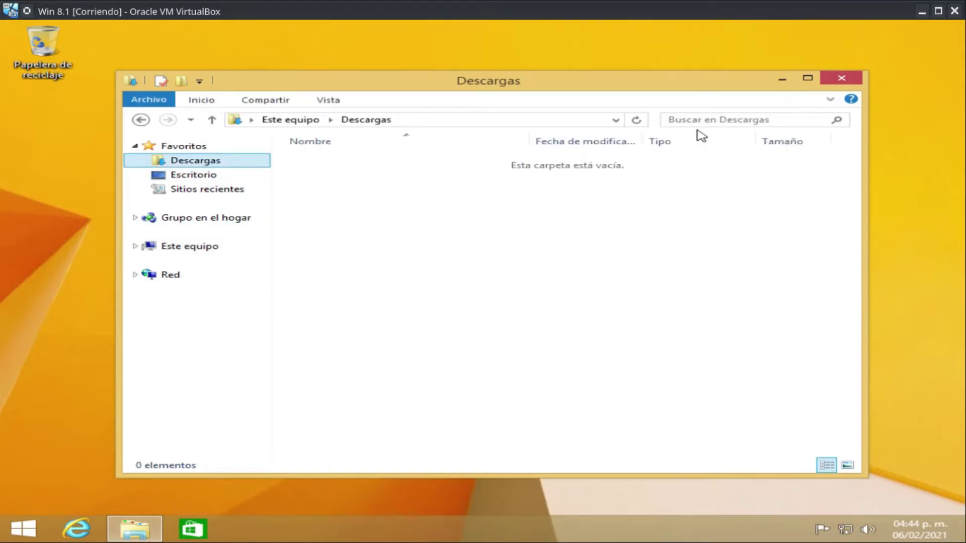
left_click(840, 81)
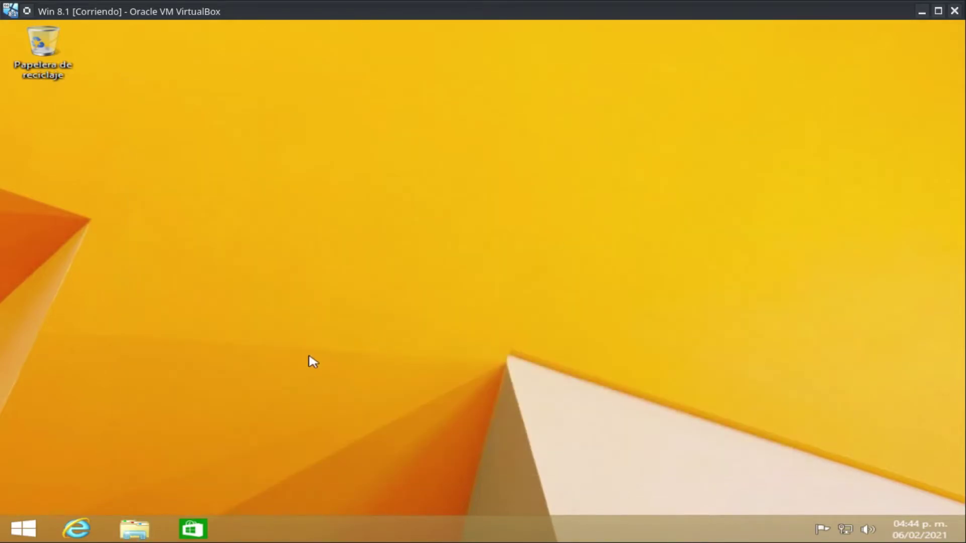
Open the detailed Task Manager performance view and split the CPU graph by logical processor
right_click(38, 523)
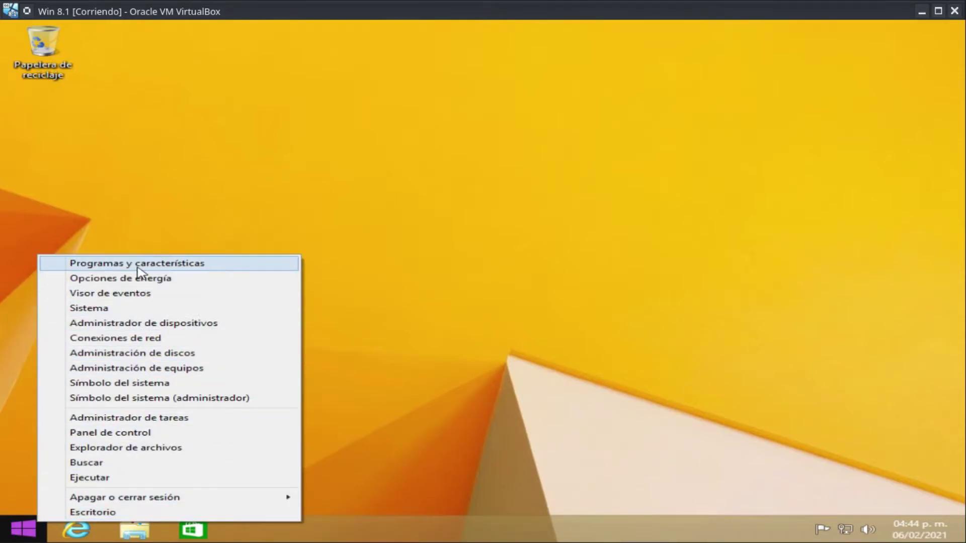
left_click(154, 419)
left_click(209, 341)
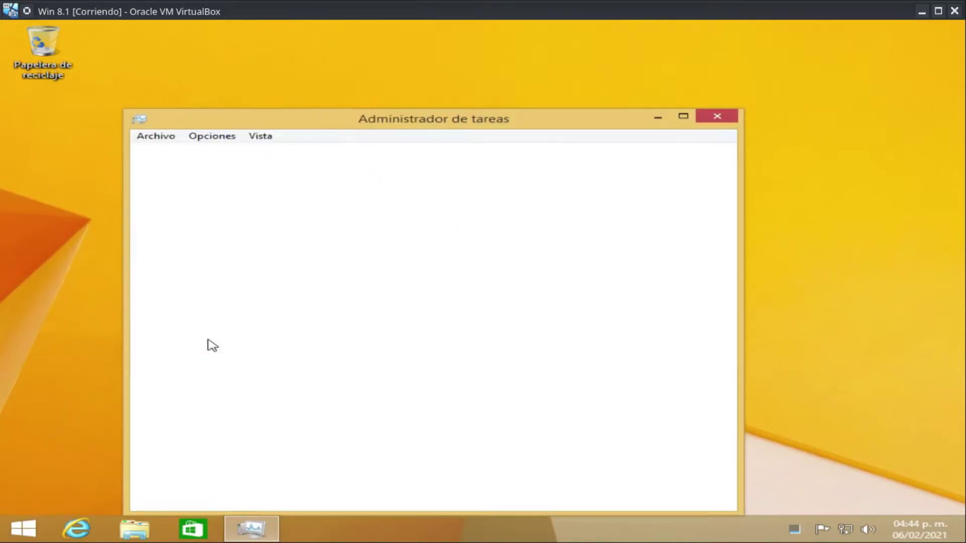
left_click(247, 154)
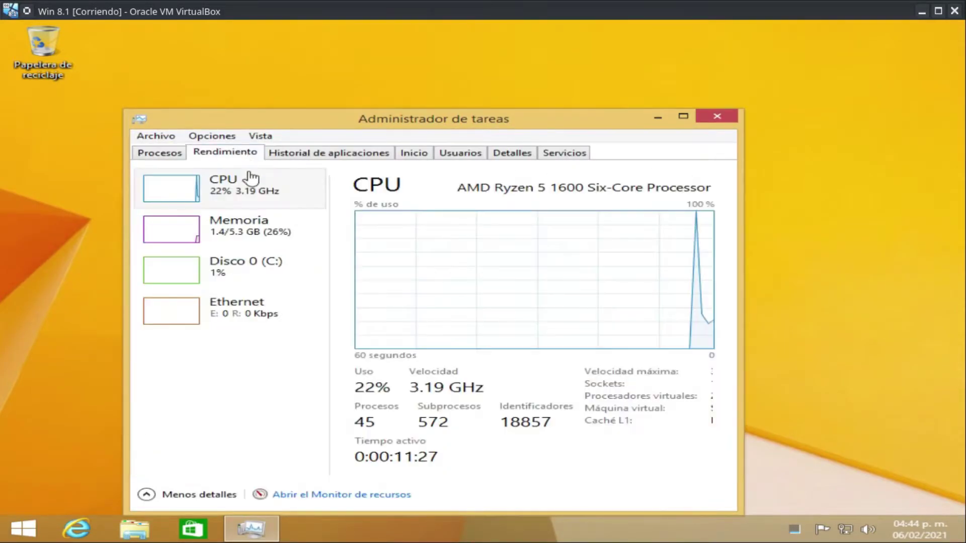
right_click(388, 253)
mouse_move(558, 264)
left_click(672, 277)
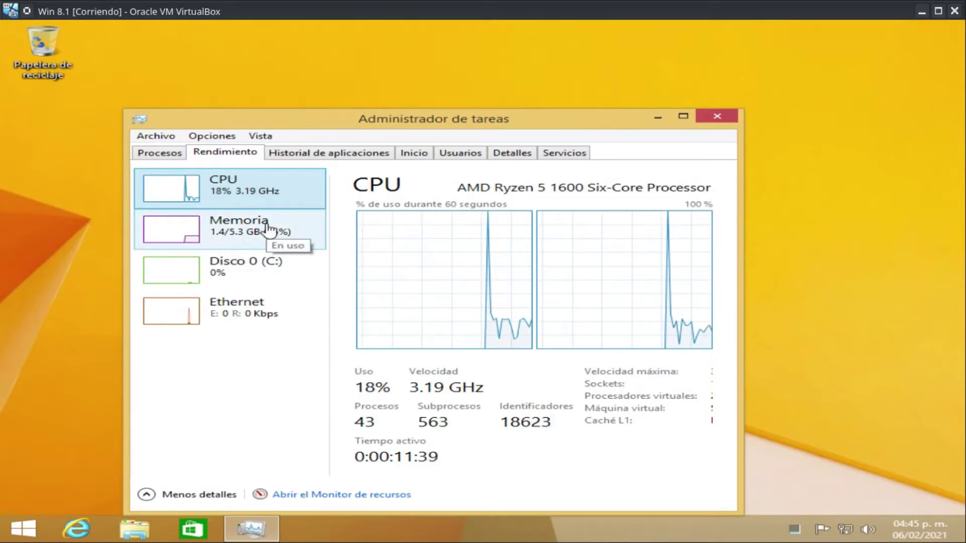
Examine the memory, disk, Ethernet and CPU performance graphs, and close Task Manager
left_click(269, 229)
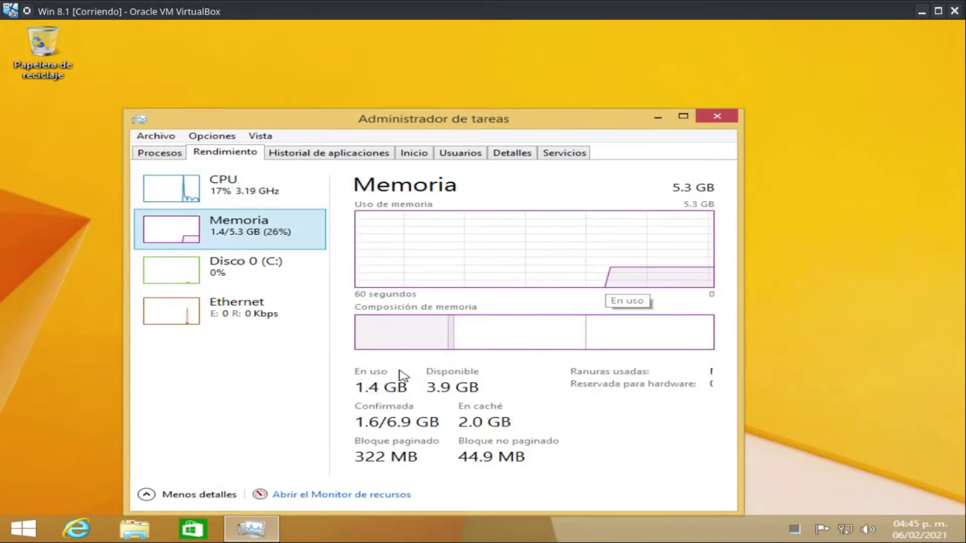
left_click(257, 262)
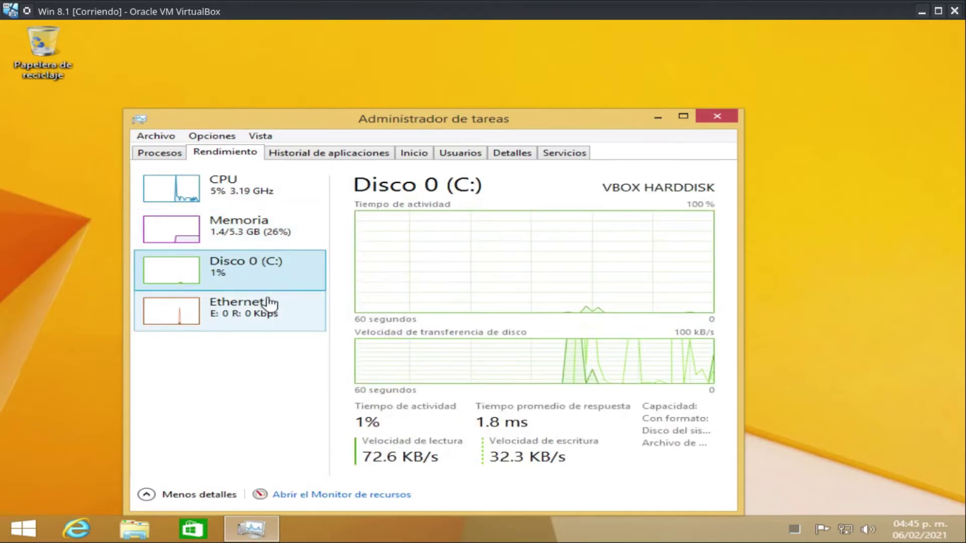
left_click(270, 302)
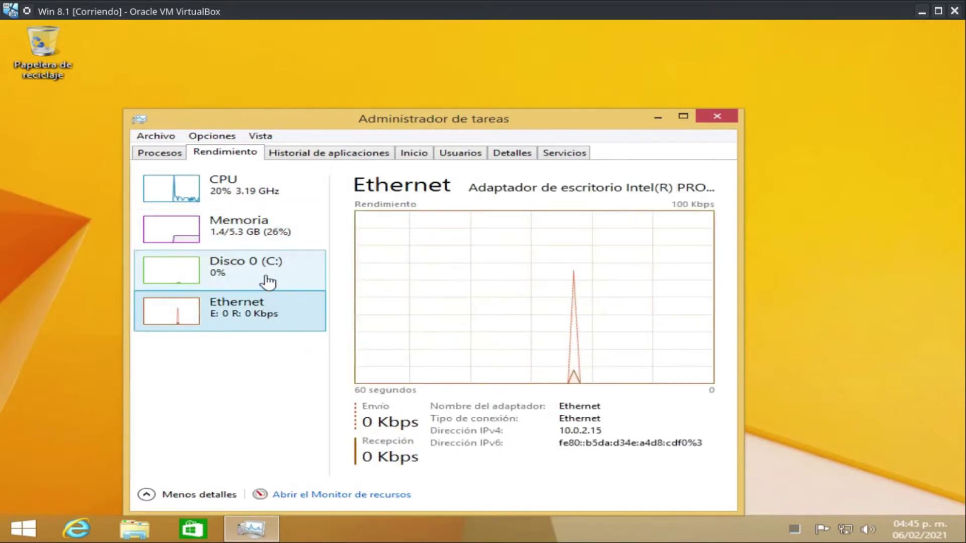
left_click(271, 281)
left_click(259, 190)
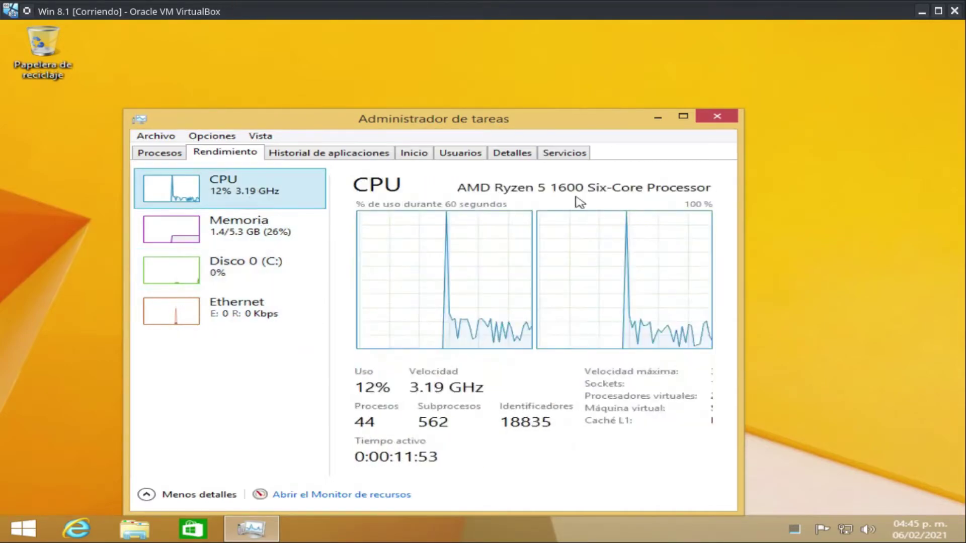
left_click(726, 118)
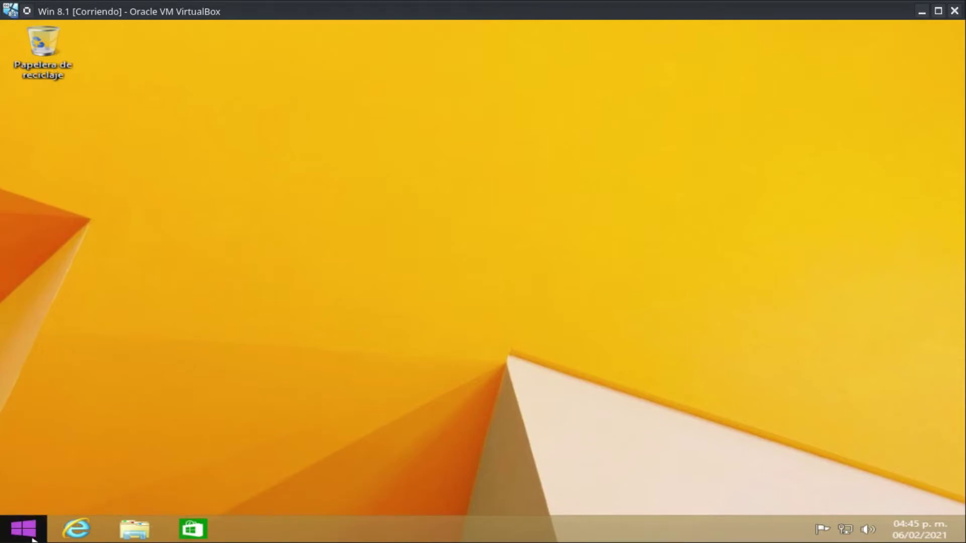
Review the installed programs and the list of installed updates in Control Panel, and close it
right_click(20, 528)
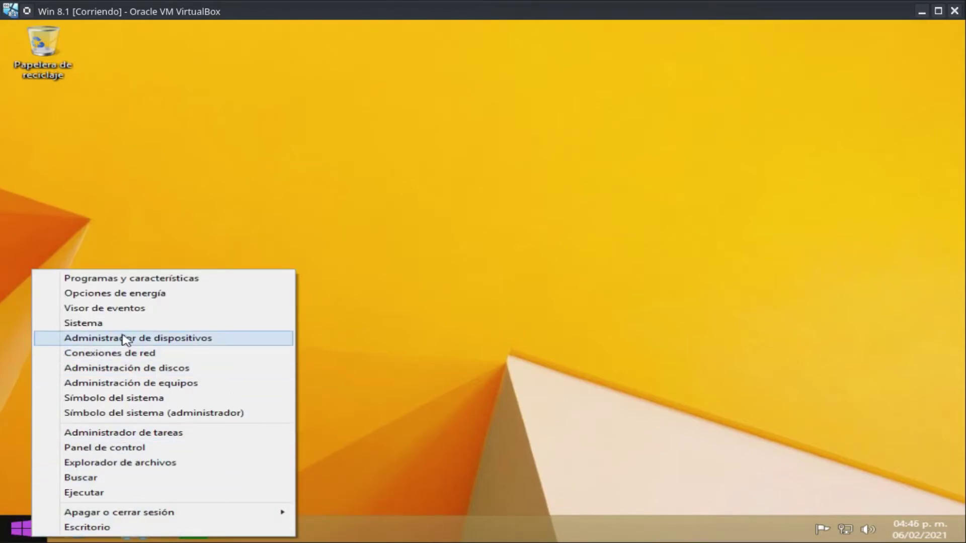
left_click(130, 451)
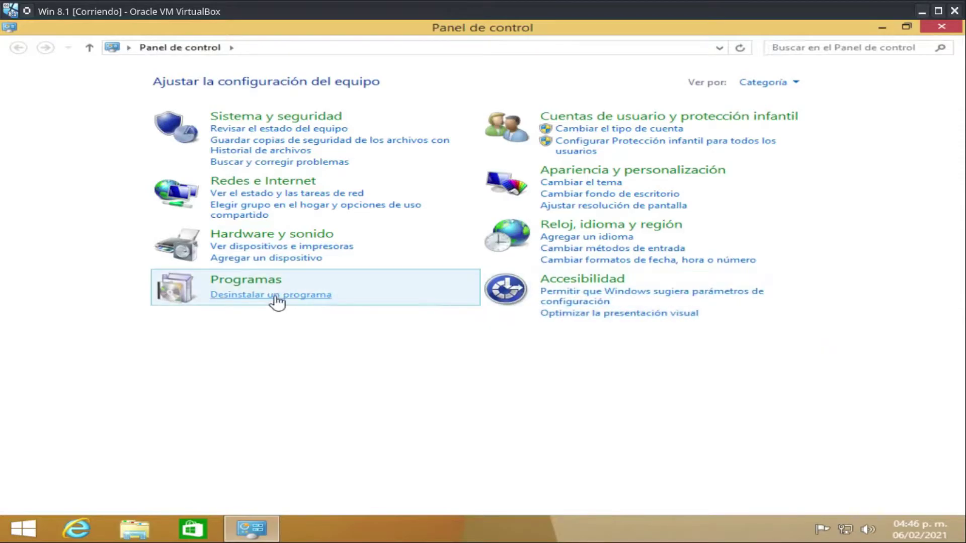
left_click(276, 298)
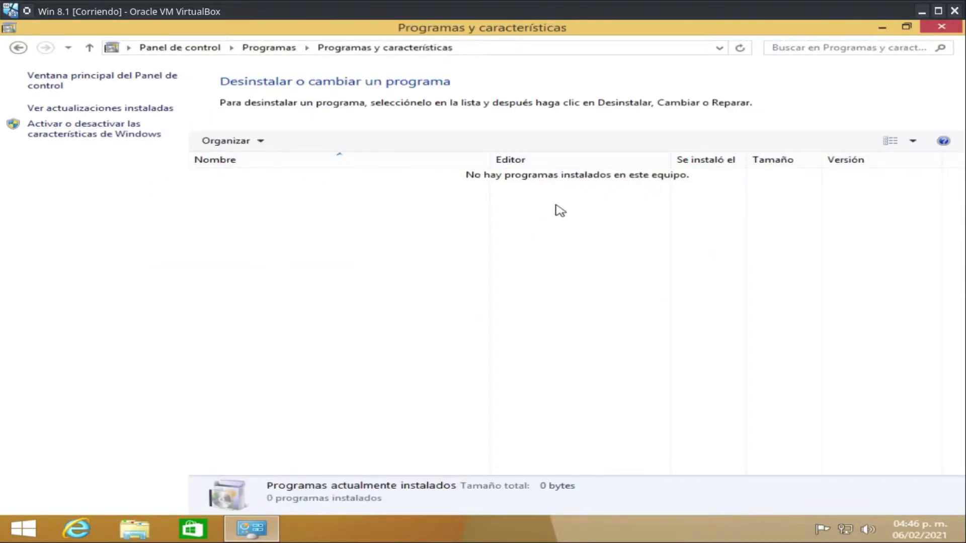
left_click(126, 110)
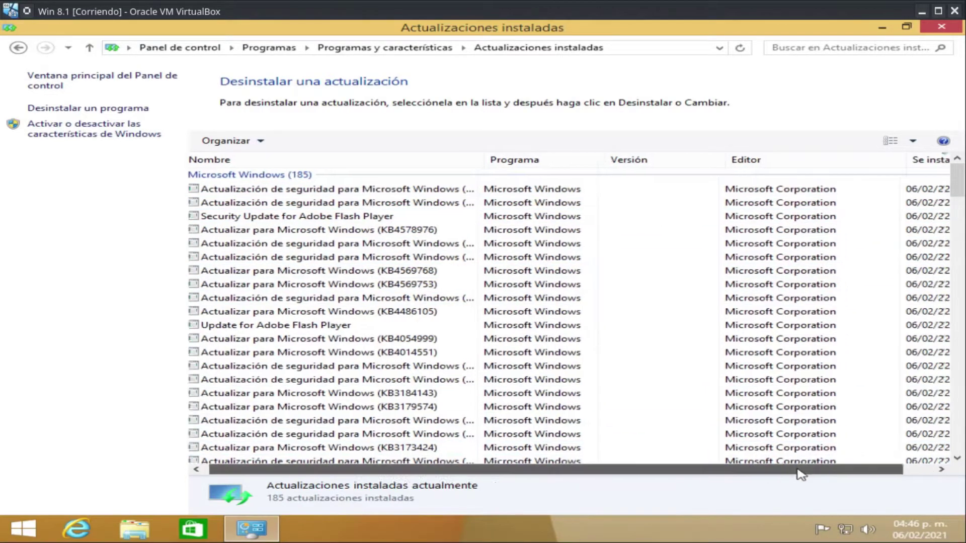
left_click_drag(787, 470, 856, 470)
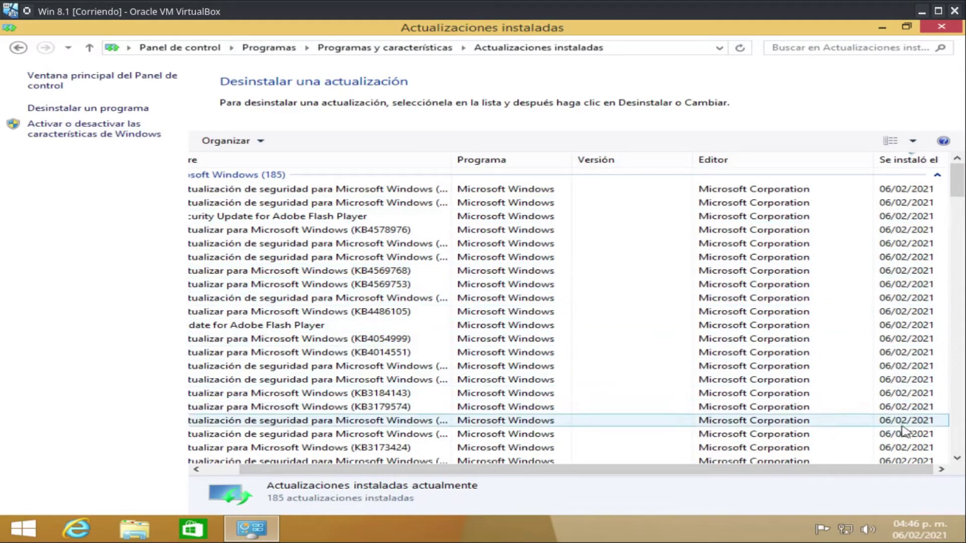
left_click_drag(961, 197, 950, 169)
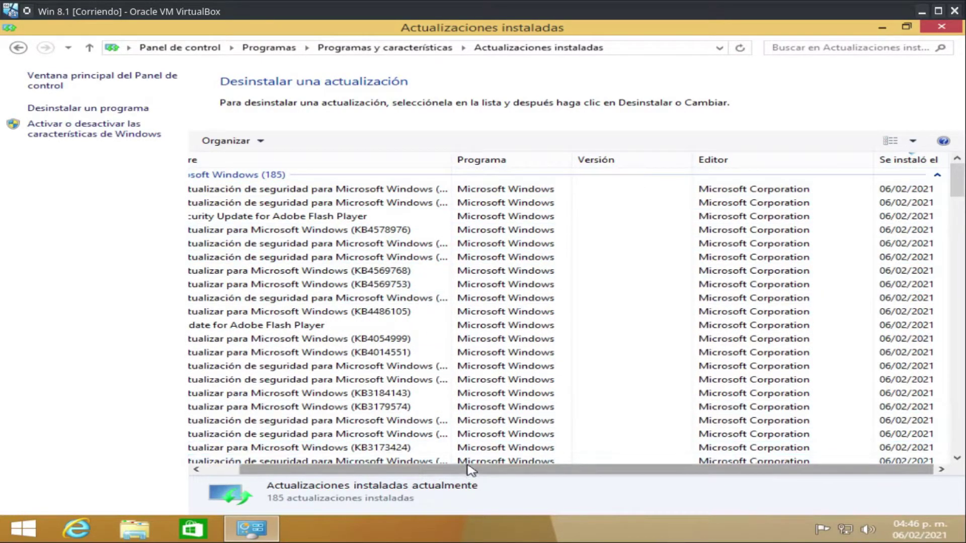
left_click_drag(468, 470, 432, 471)
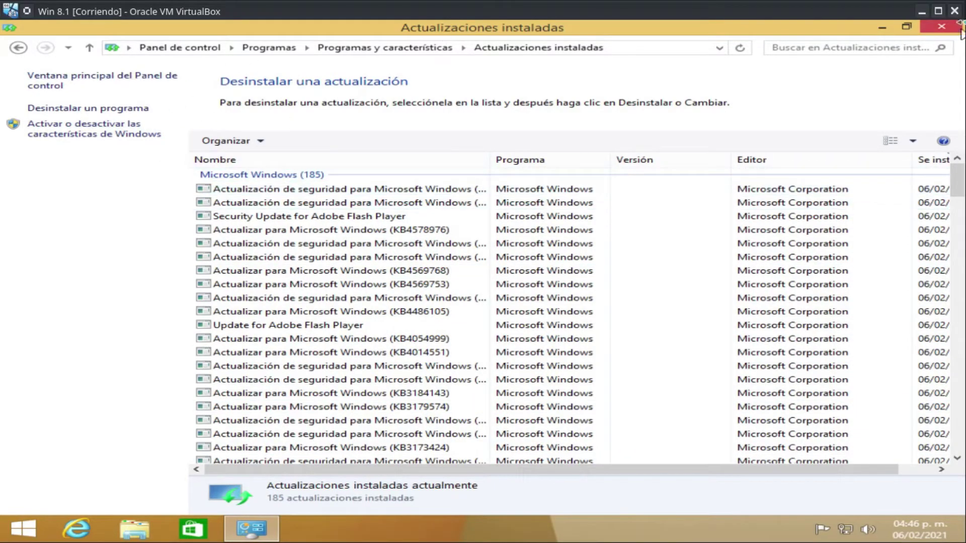
left_click(941, 27)
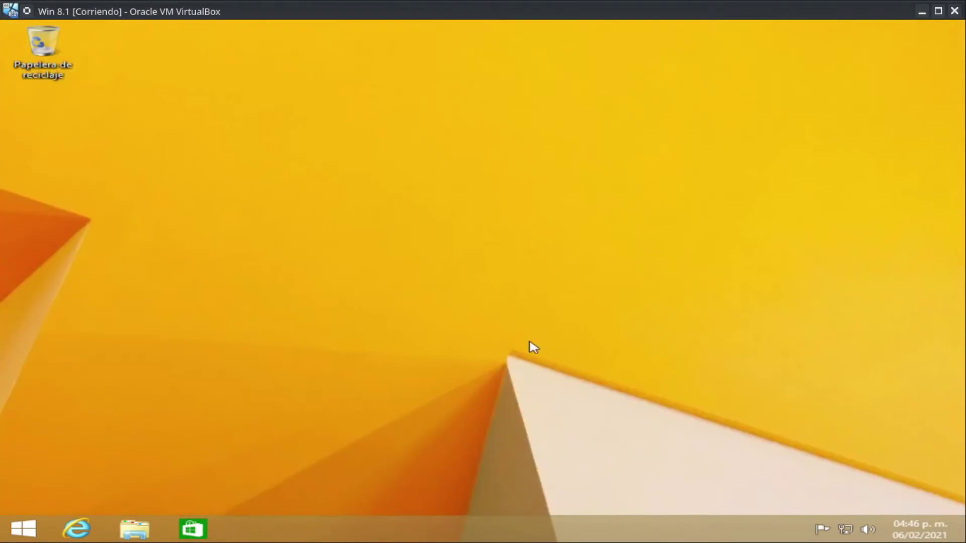
Apply the Líneas y colores theme to the desktop and close the personalization settings
right_click(383, 231)
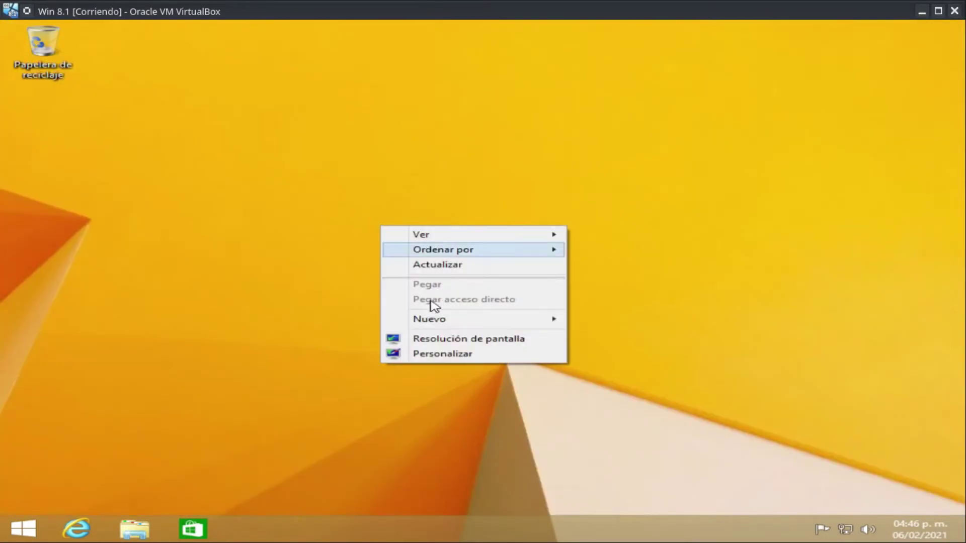
left_click(458, 355)
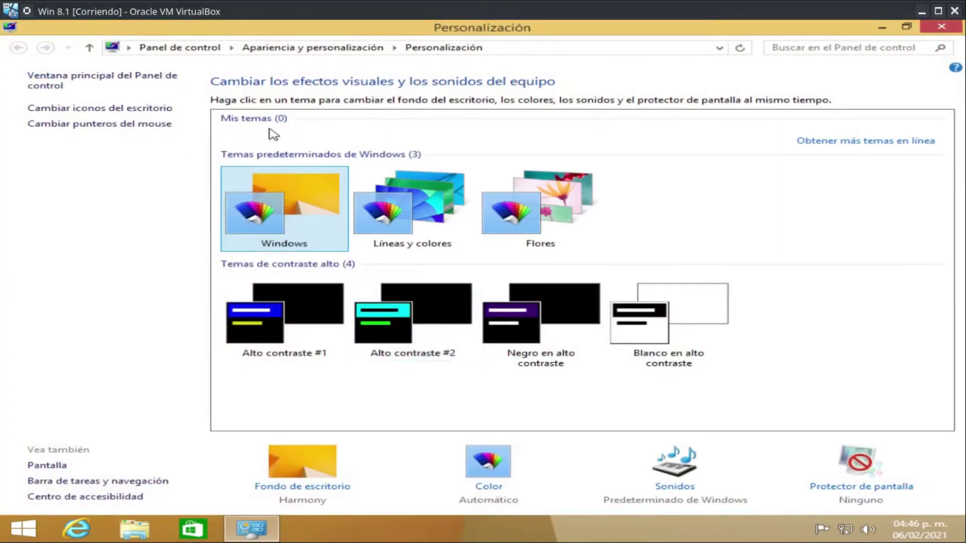
left_click(701, 333)
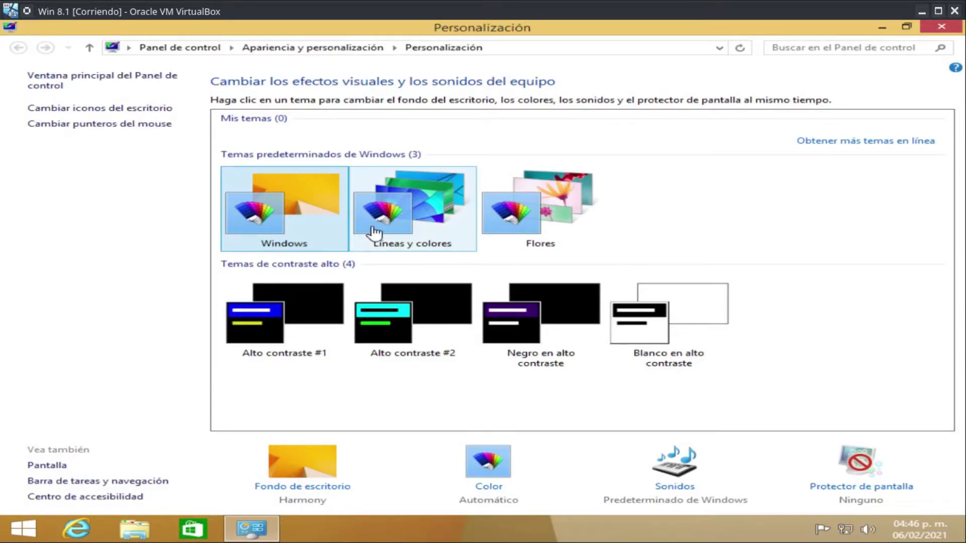
left_click(411, 231)
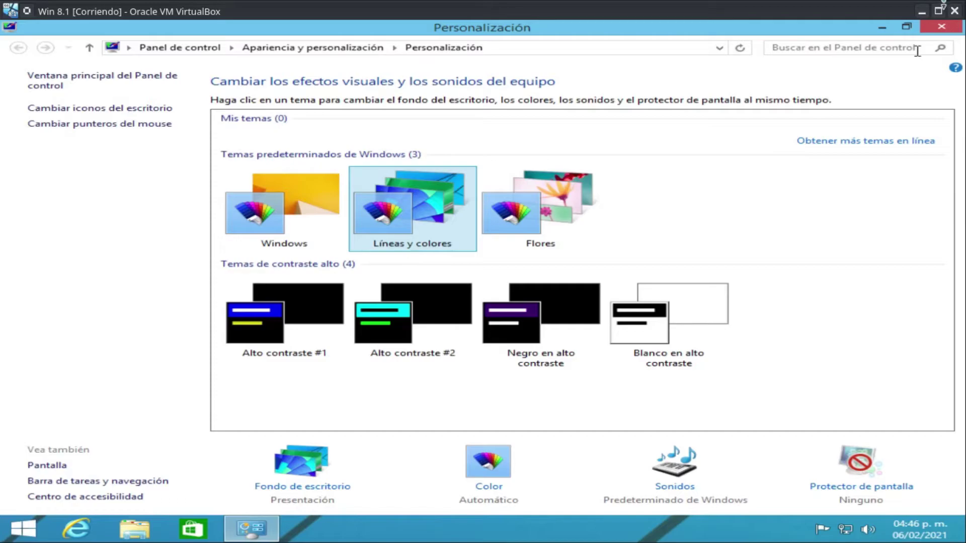
left_click(942, 28)
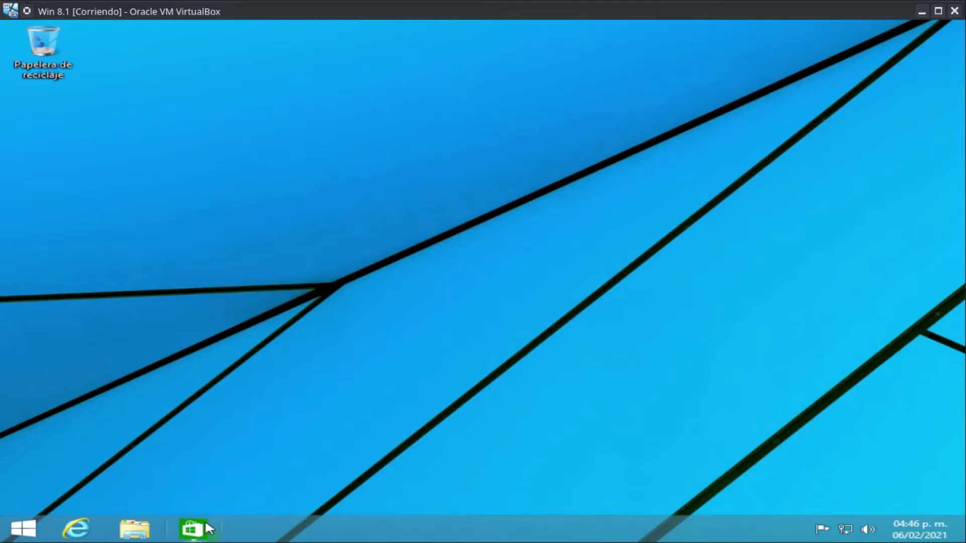
Try to load the Windows Store, including a retry, and return to the Start screen
left_click(191, 529)
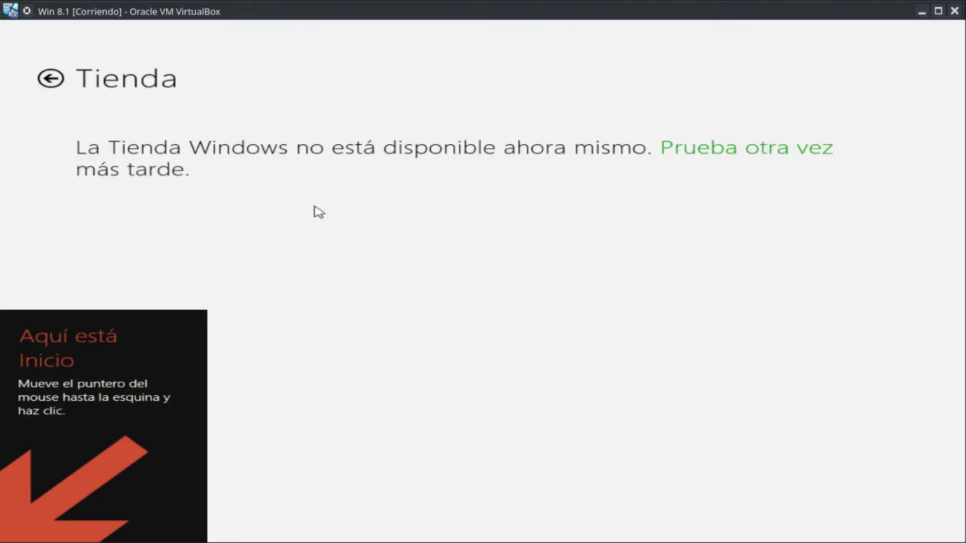
left_click(722, 154)
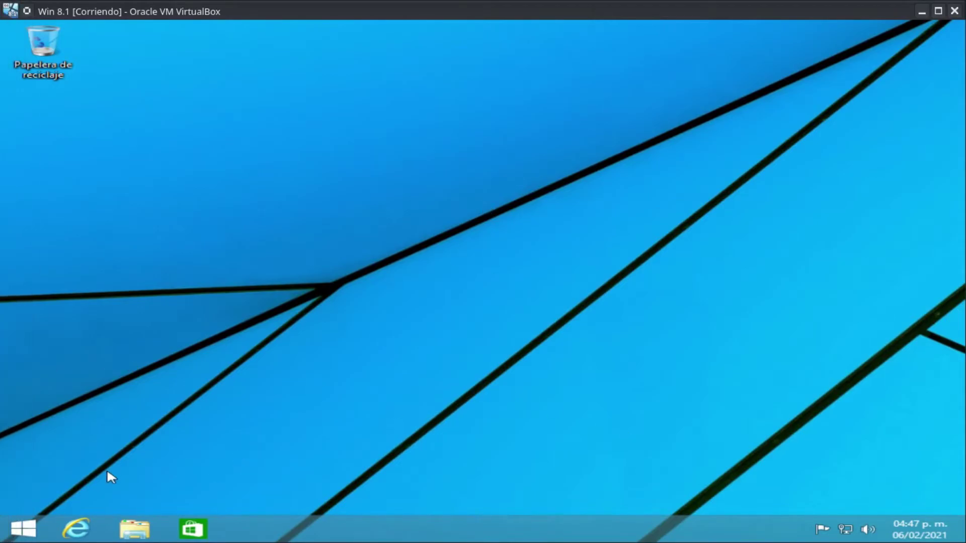
left_click(22, 527)
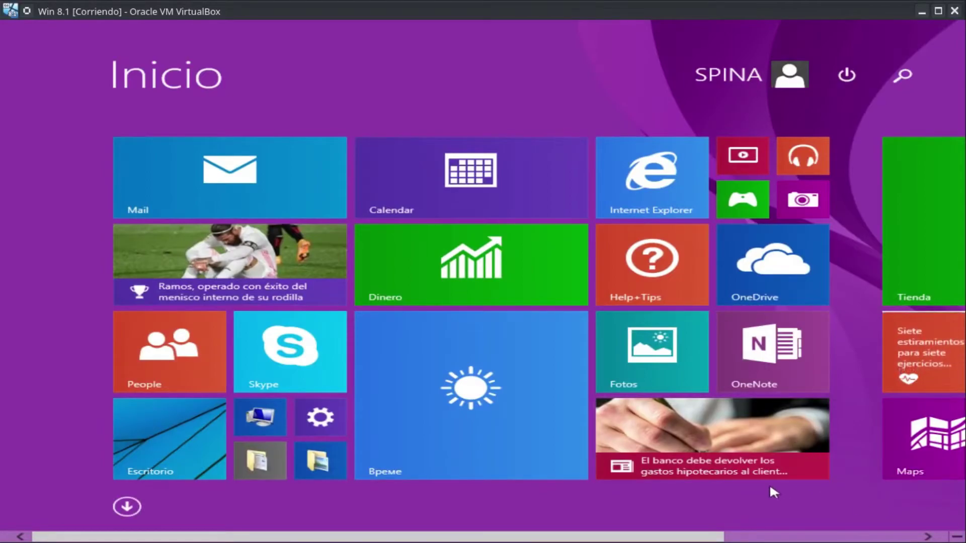
Open Actualizar y recuperar in the PC settings and check Windows Update for new updates
scroll(772, 490, "down", 3)
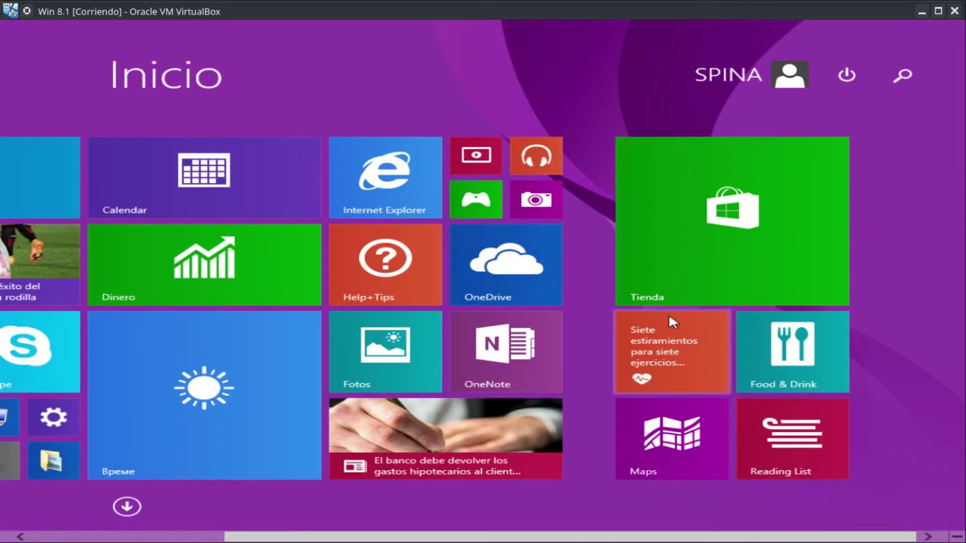
scroll(668, 313, "up", 2)
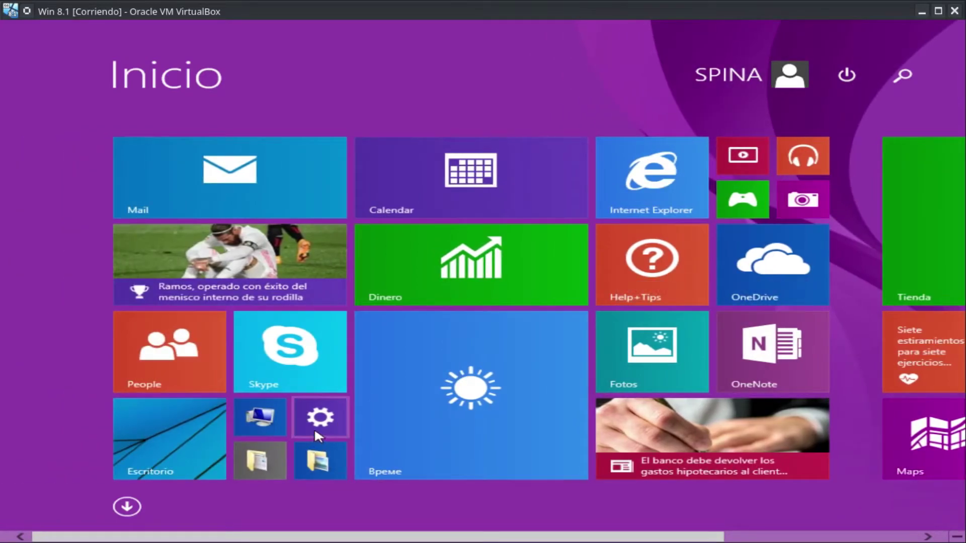
left_click(315, 431)
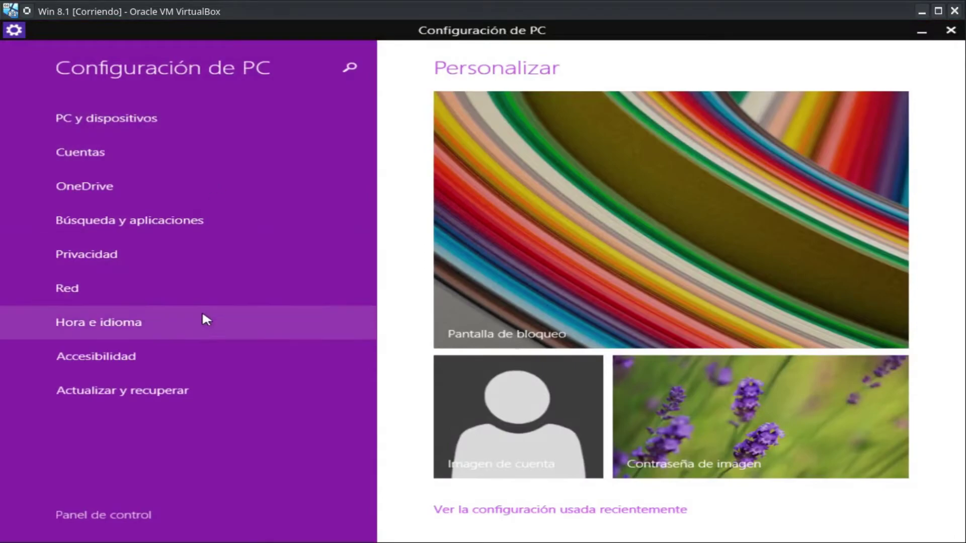
left_click(203, 382)
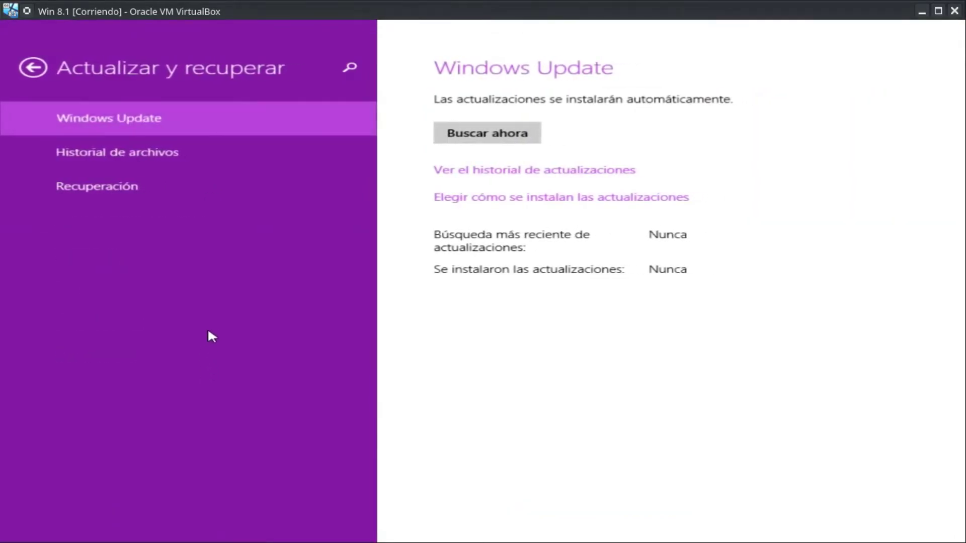
left_click(491, 134)
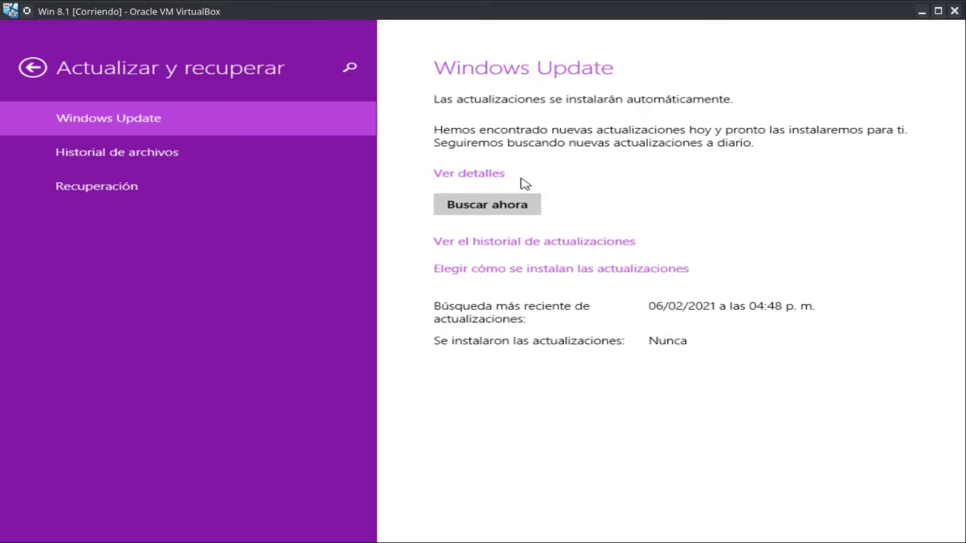
Review the details of the available updates and install all the selected important ones
left_click(501, 176)
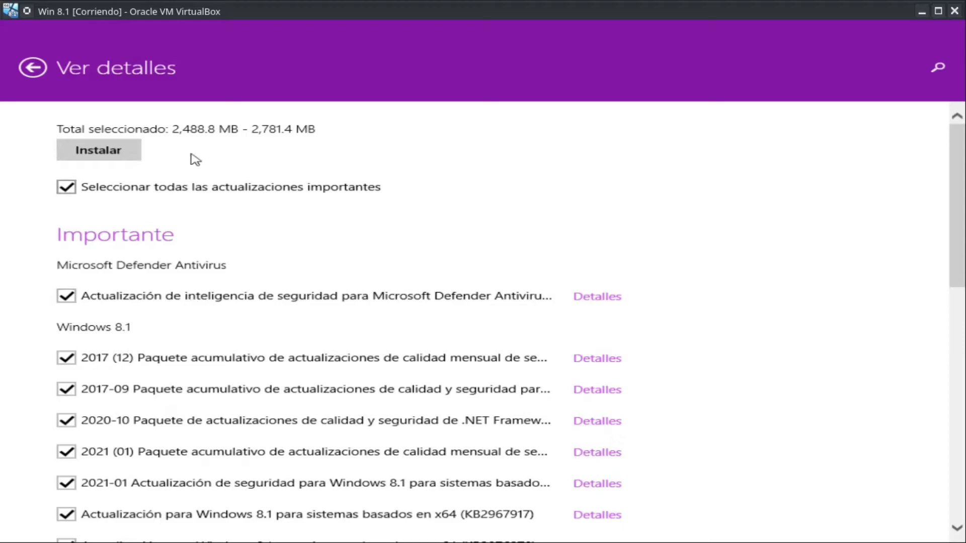
scroll(209, 390, "down", 10)
scroll(209, 390, "up", 9)
scroll(209, 390, "up", 2)
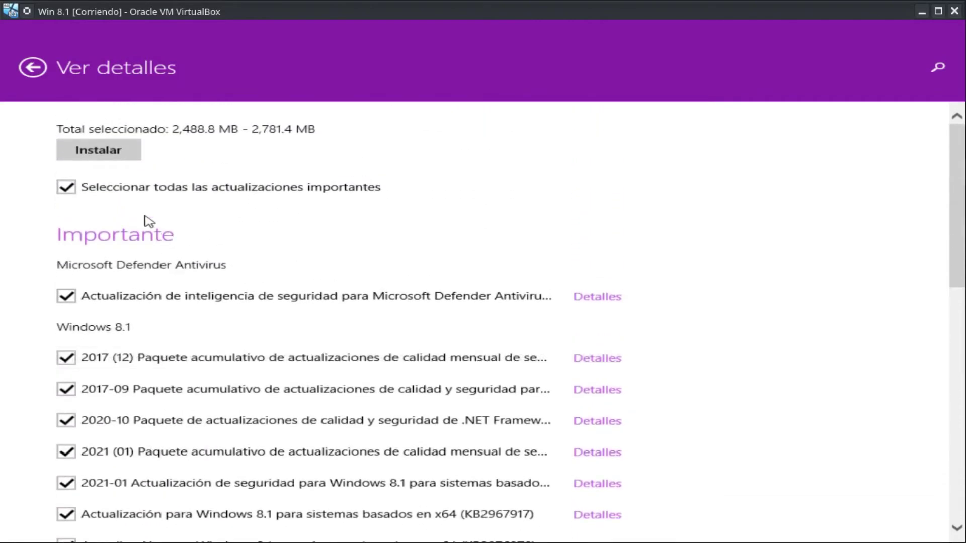
left_click(129, 156)
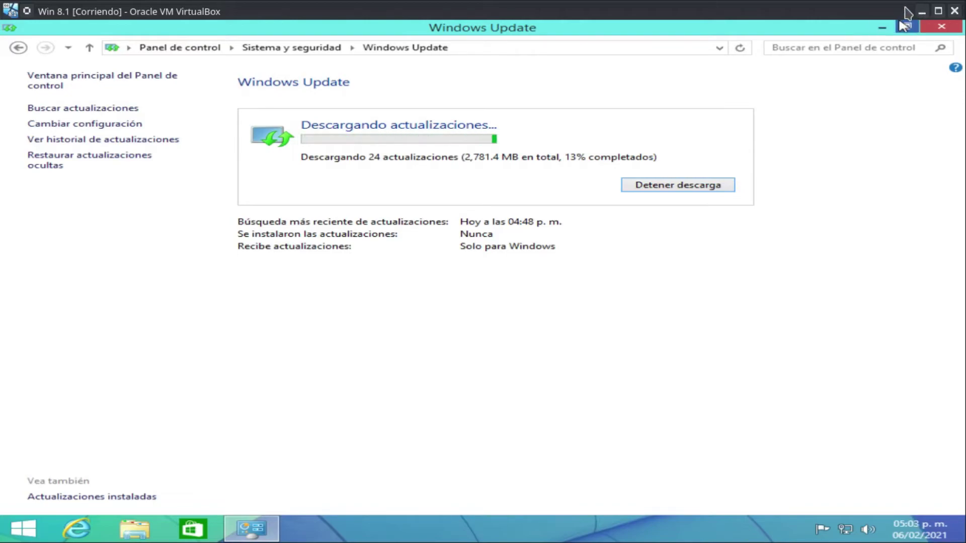
Minimize the virtual machine, reopen the Terminology terminal on the host to view its system information, and close it
left_click(919, 11)
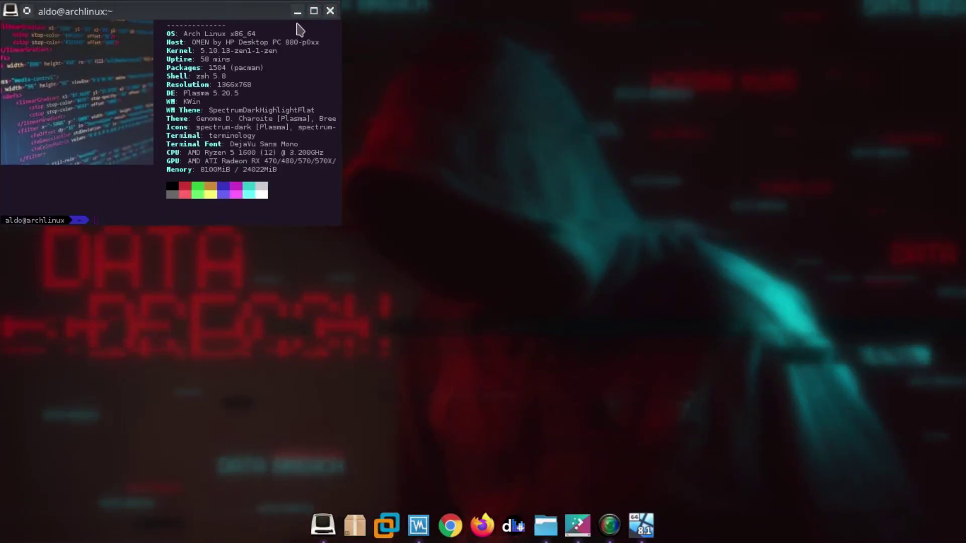
left_click(330, 11)
left_click(323, 526)
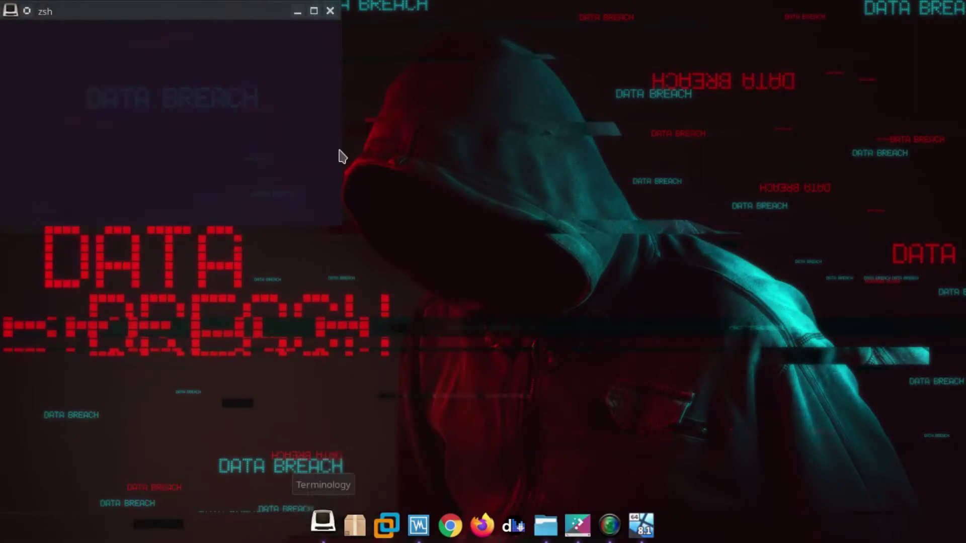
left_click(331, 11)
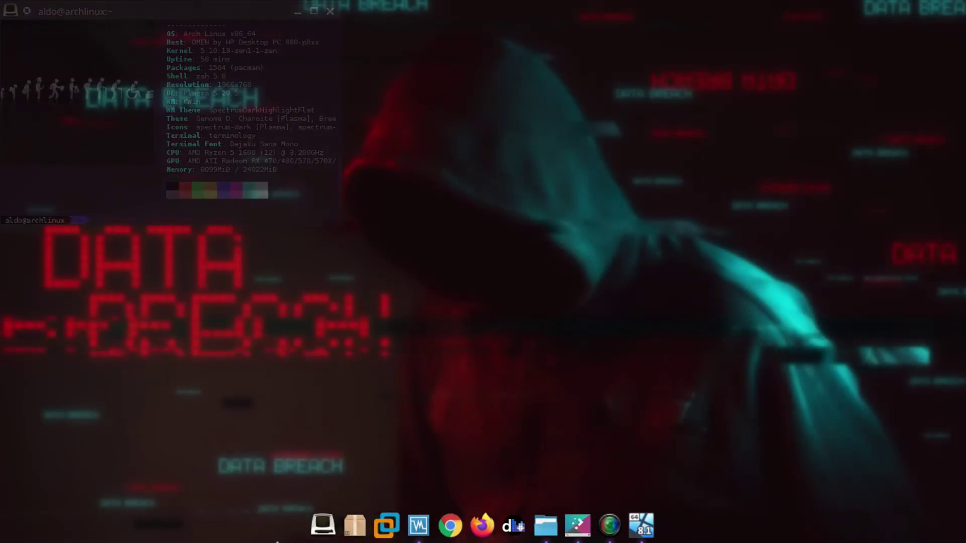
left_click(323, 526)
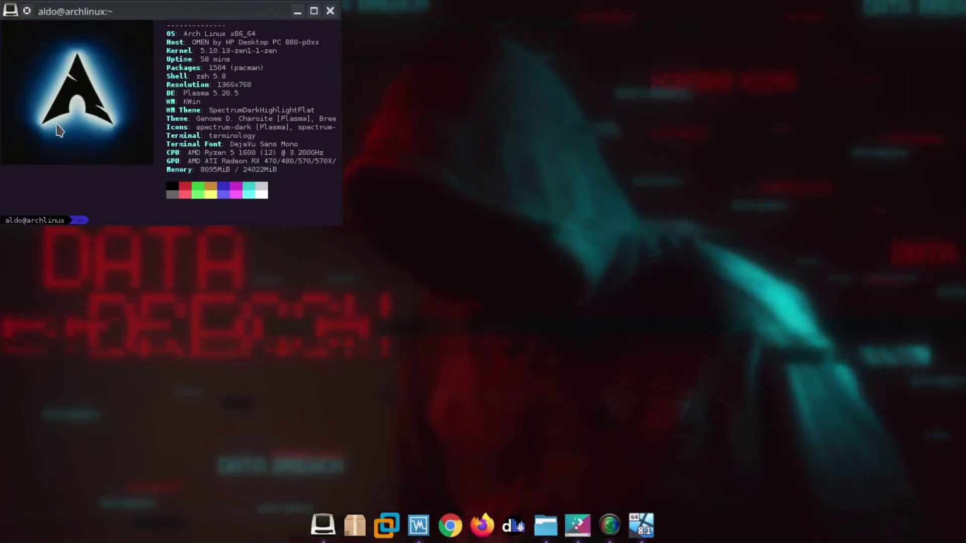
left_click(331, 12)
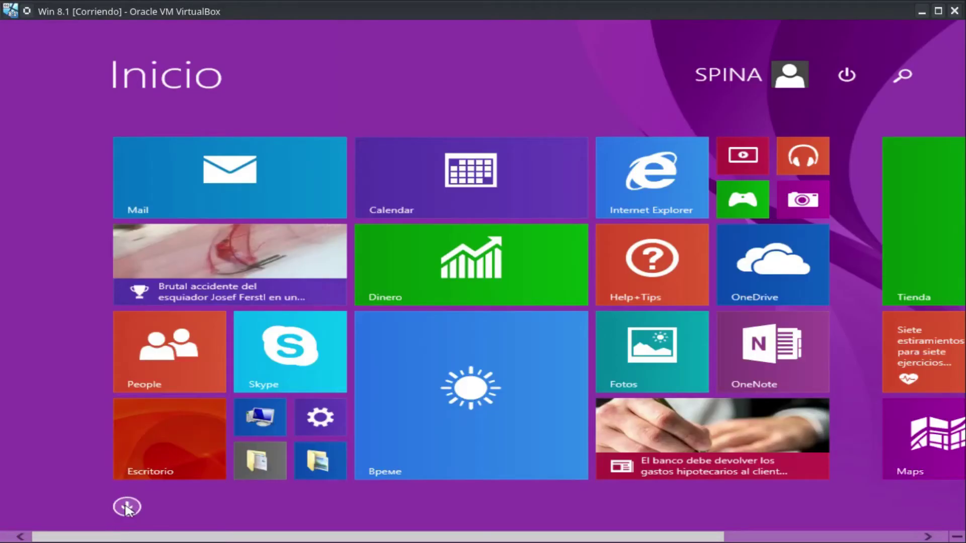
Browse the full list of installed apps sorted by name and return to the Start screen
left_click(127, 509)
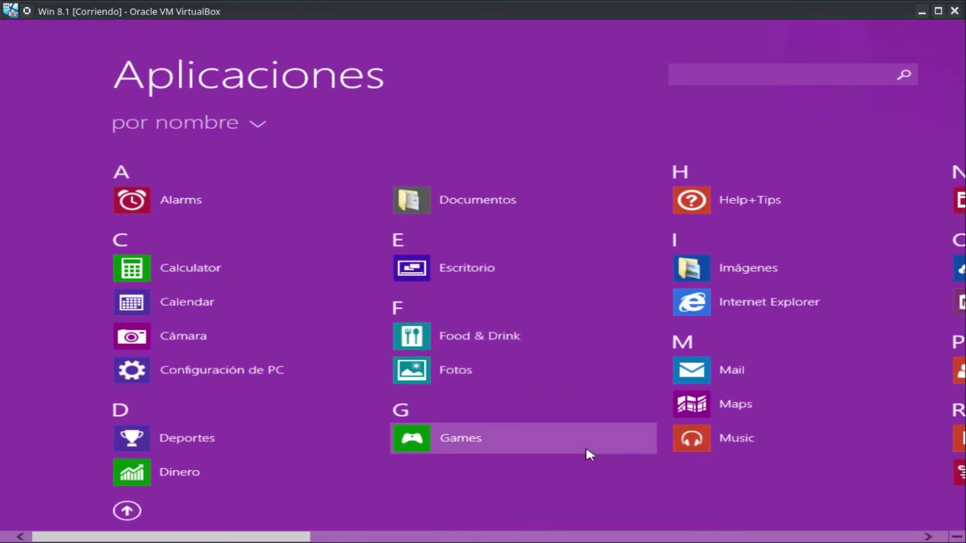
scroll(586, 446, "down", 3)
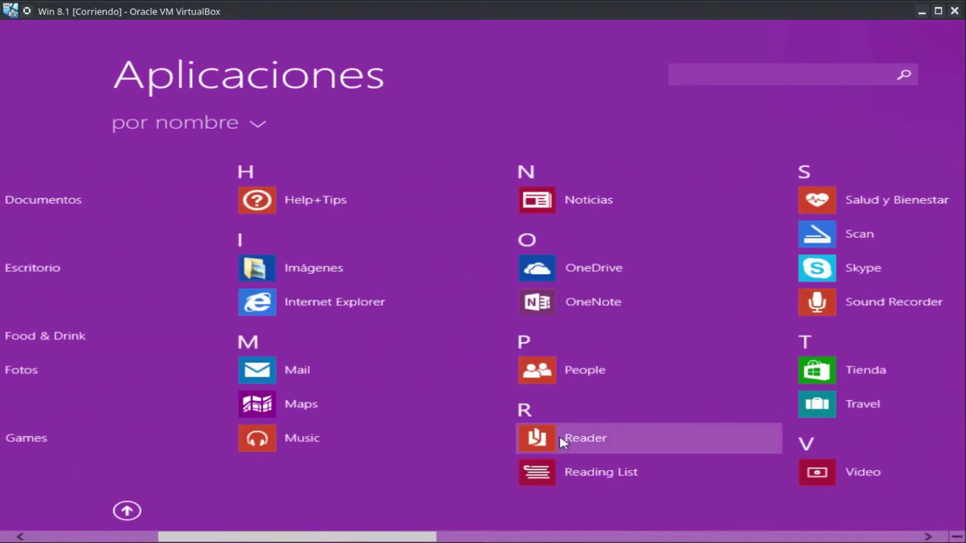
scroll(644, 463, "down", 3)
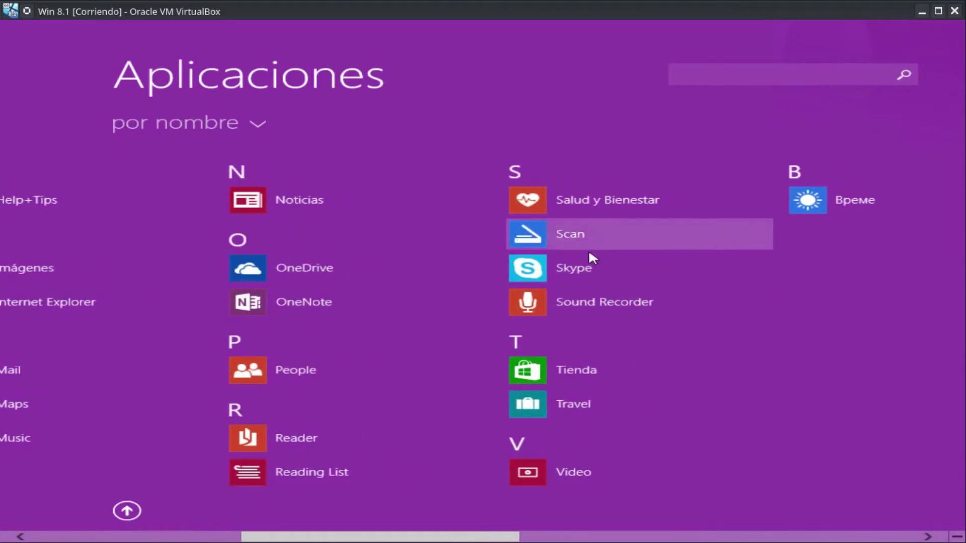
scroll(511, 346, "up", 5)
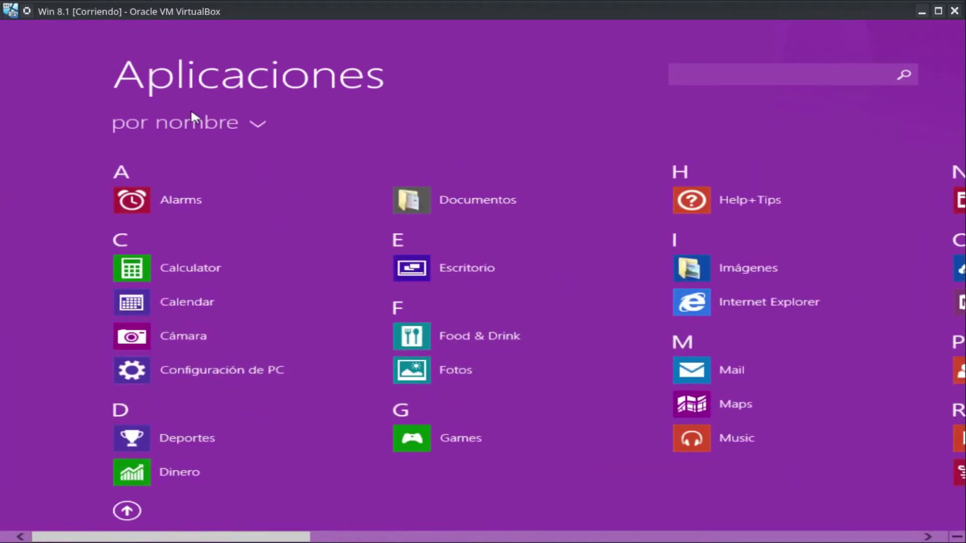
left_click(127, 511)
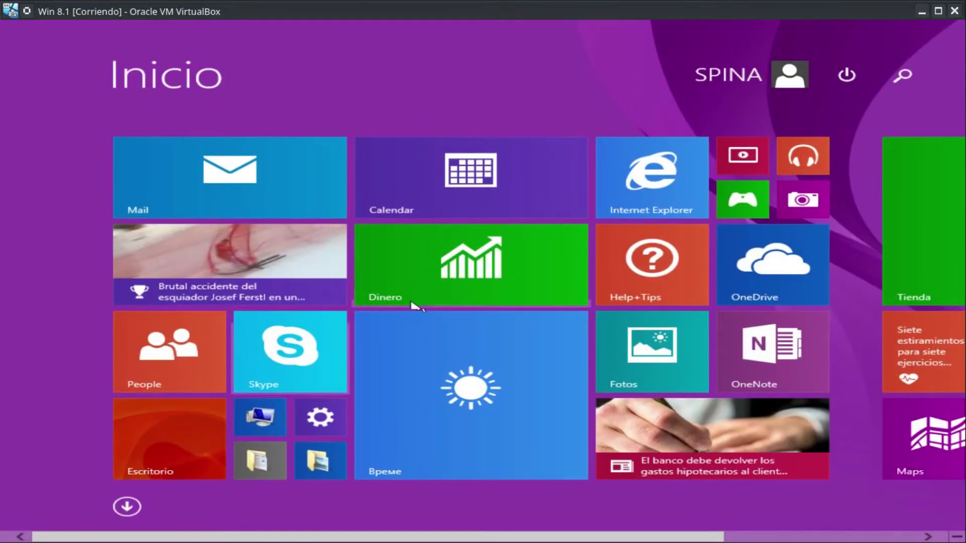
Go to the desktop, review the toolbar, jump list and taskbar settings in the taskbar properties, and accept them
left_click(185, 440)
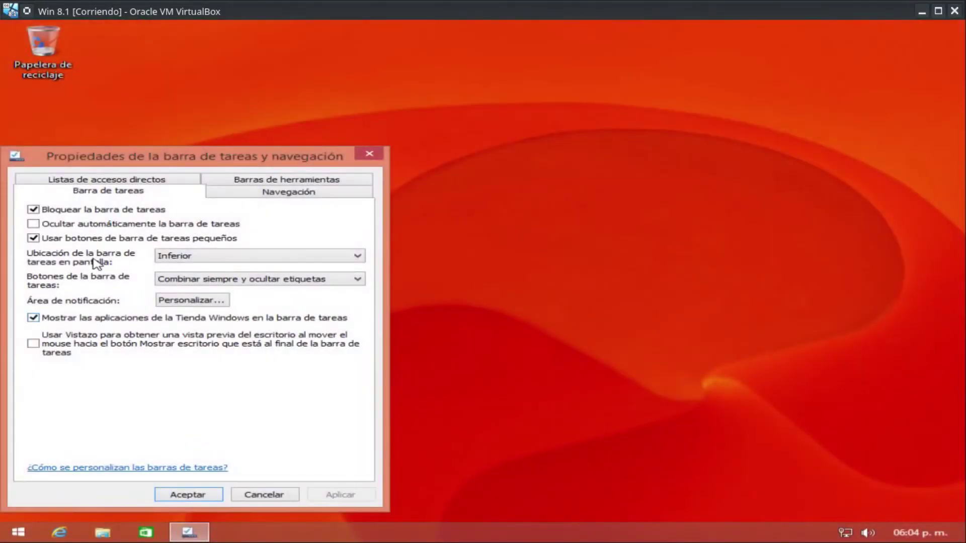
left_click(245, 184)
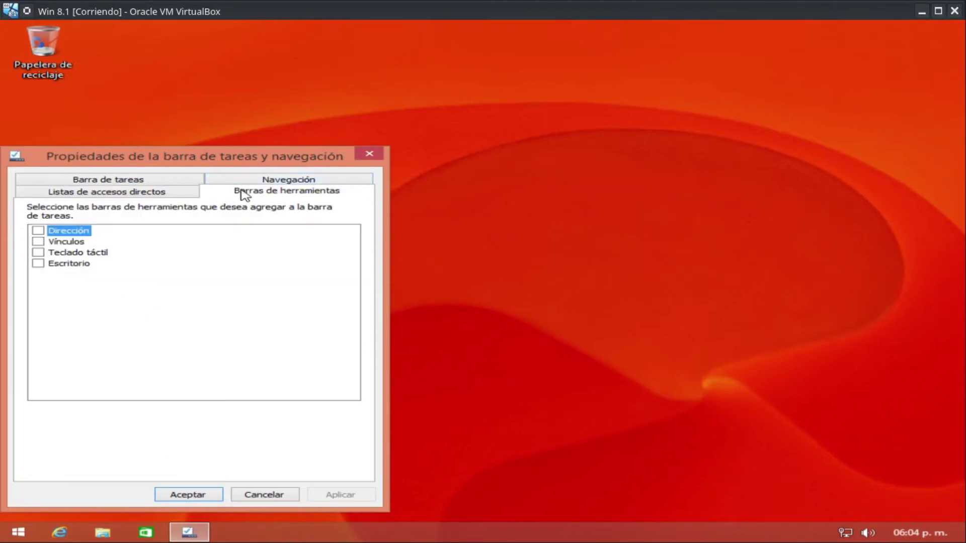
left_click(105, 191)
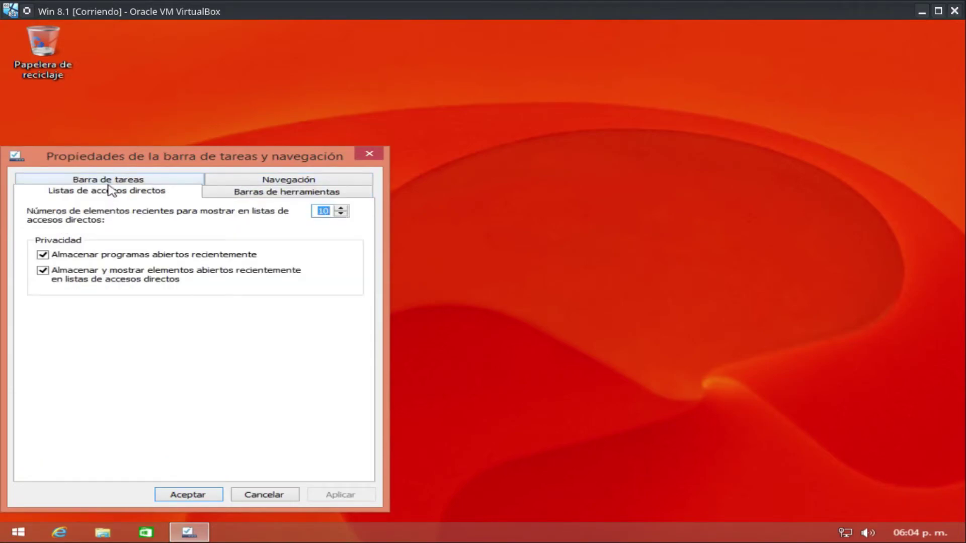
left_click(107, 183)
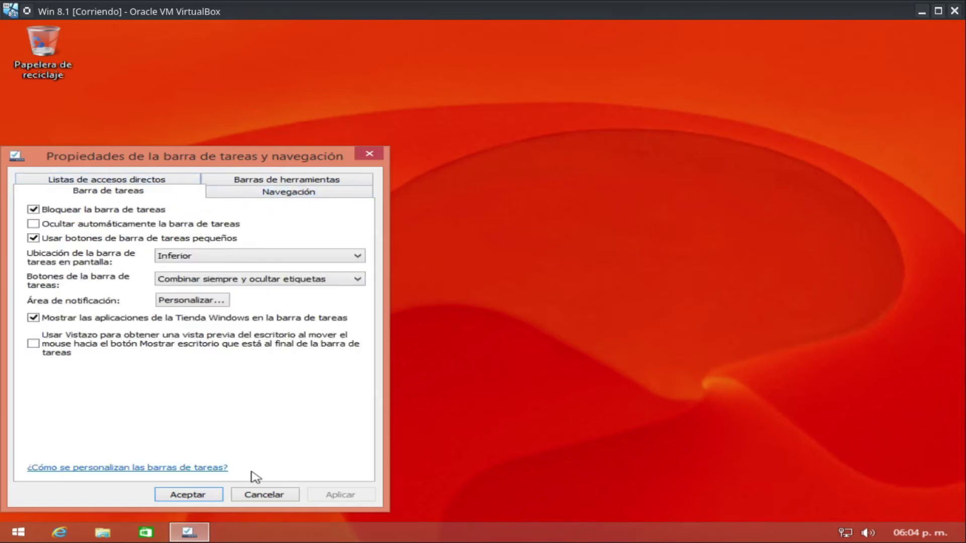
left_click(187, 495)
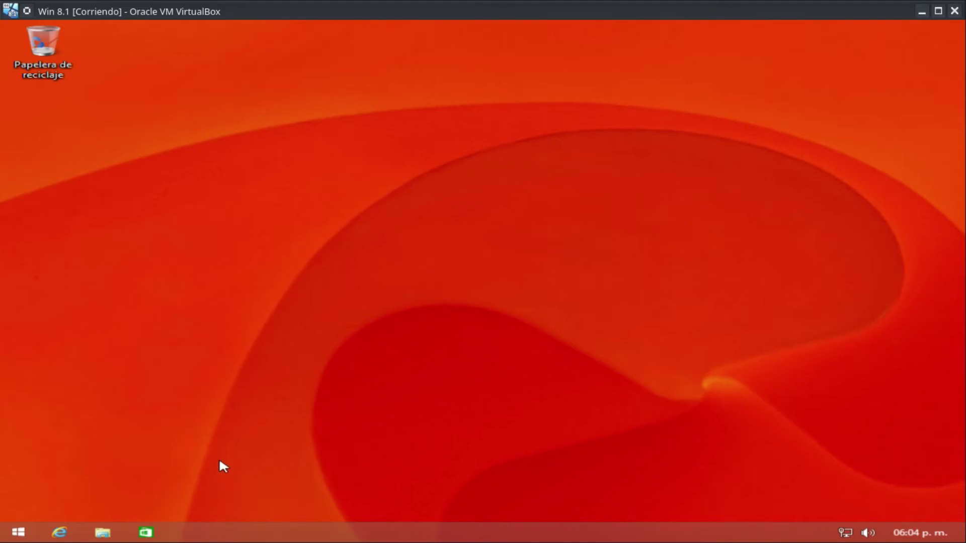
Open Windows Update under Sistema y seguridad in Control Panel and check for updates again
right_click(267, 535)
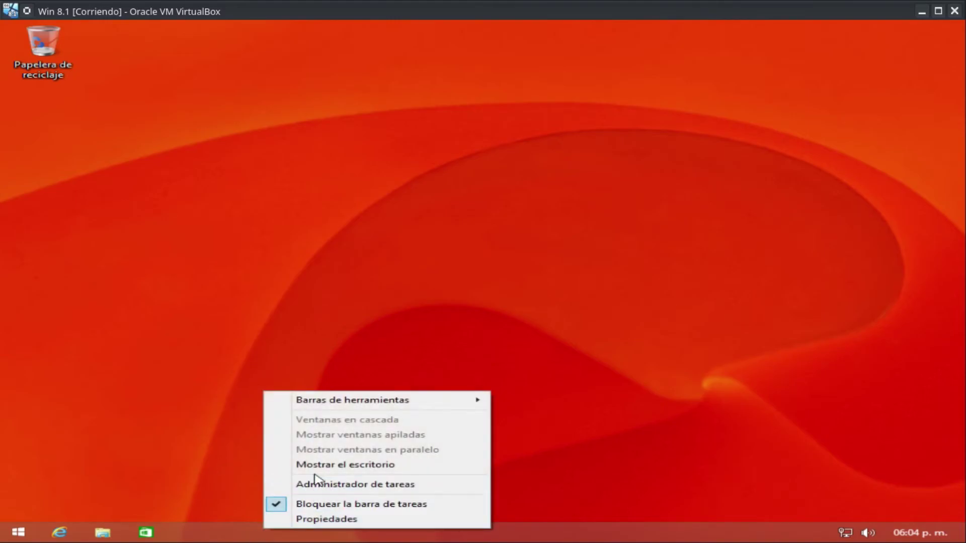
left_click(16, 534)
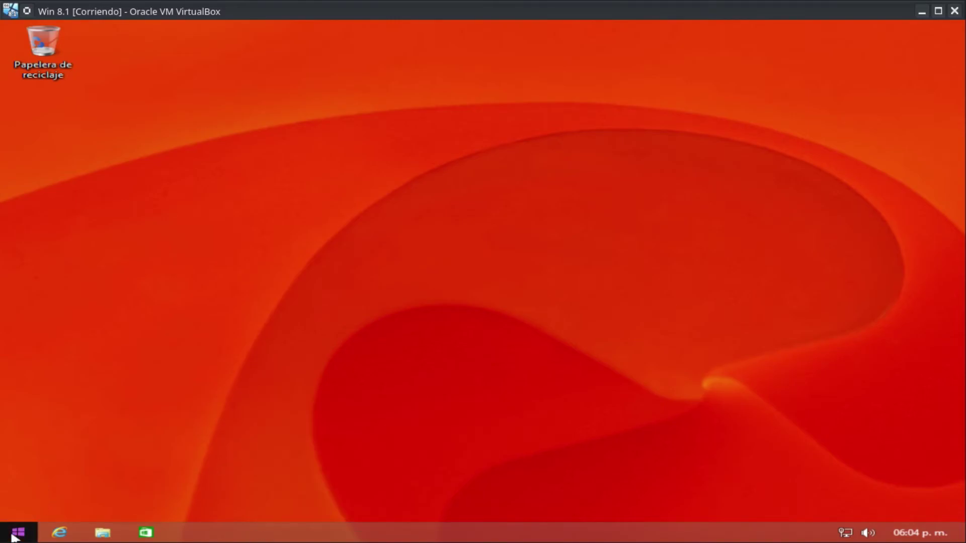
right_click(13, 537)
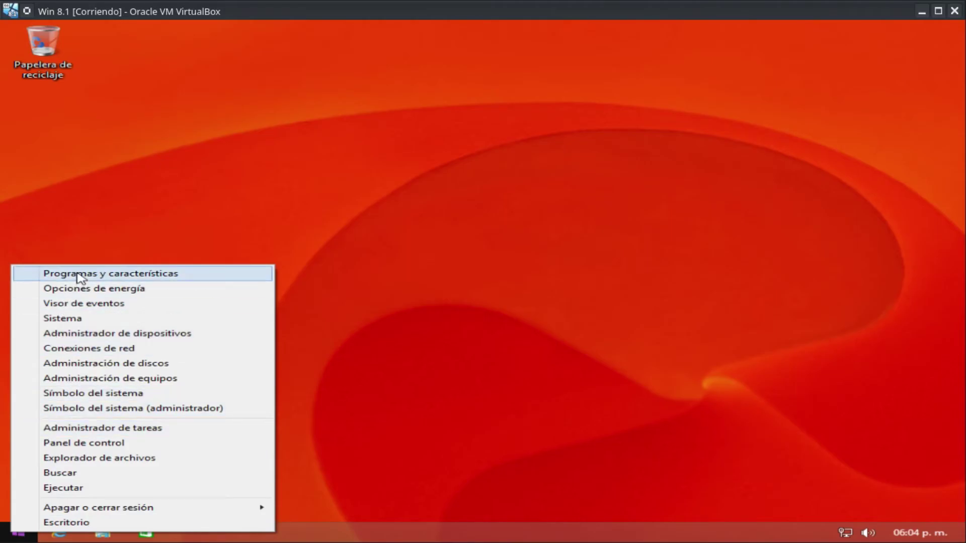
left_click(81, 444)
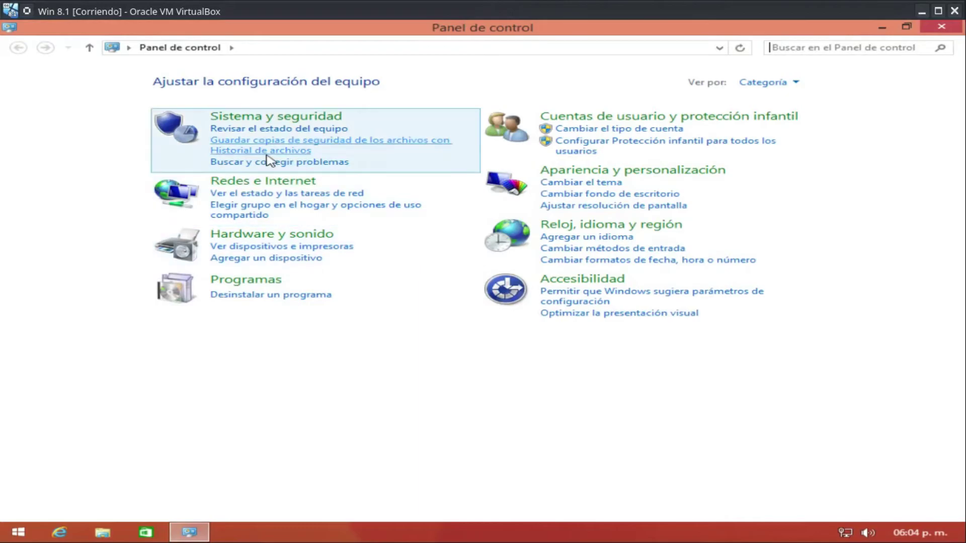
left_click(313, 119)
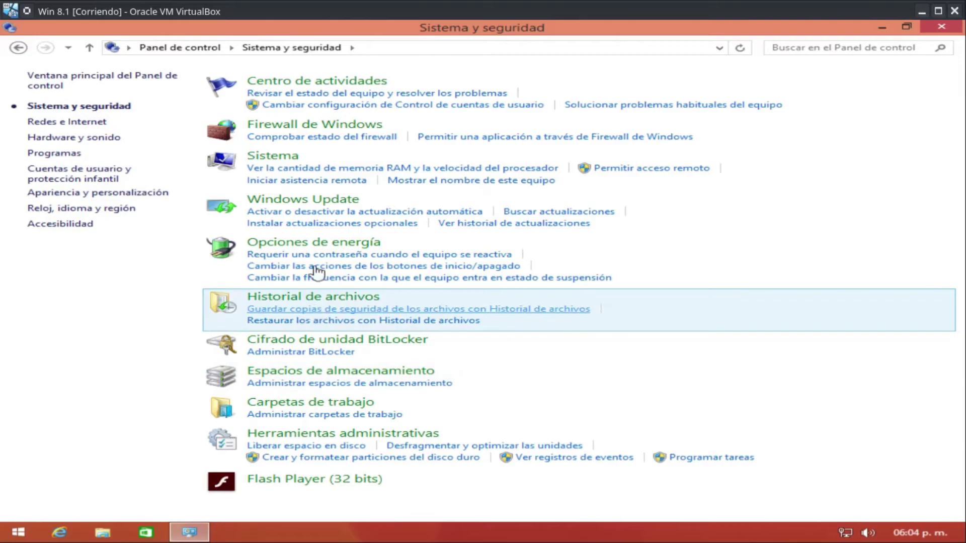
left_click(317, 201)
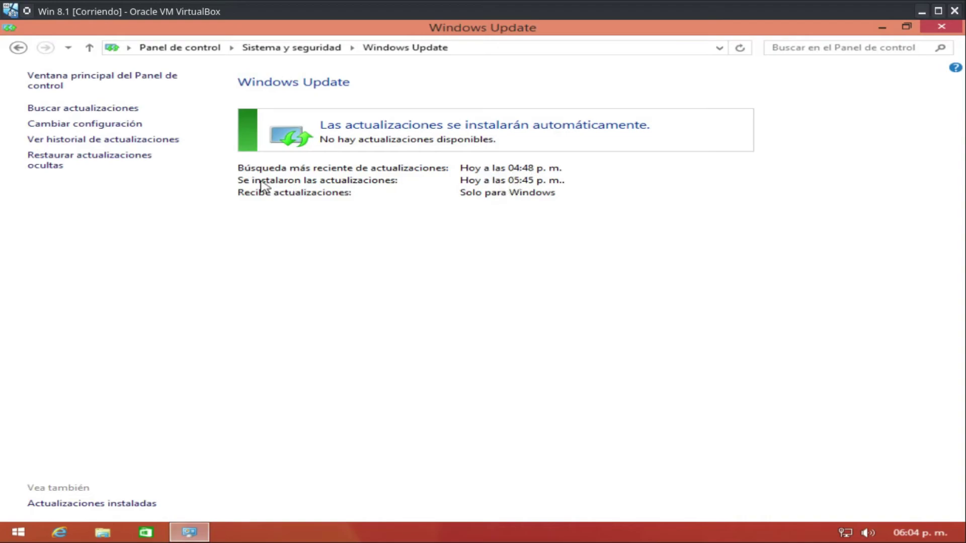
left_click(53, 107)
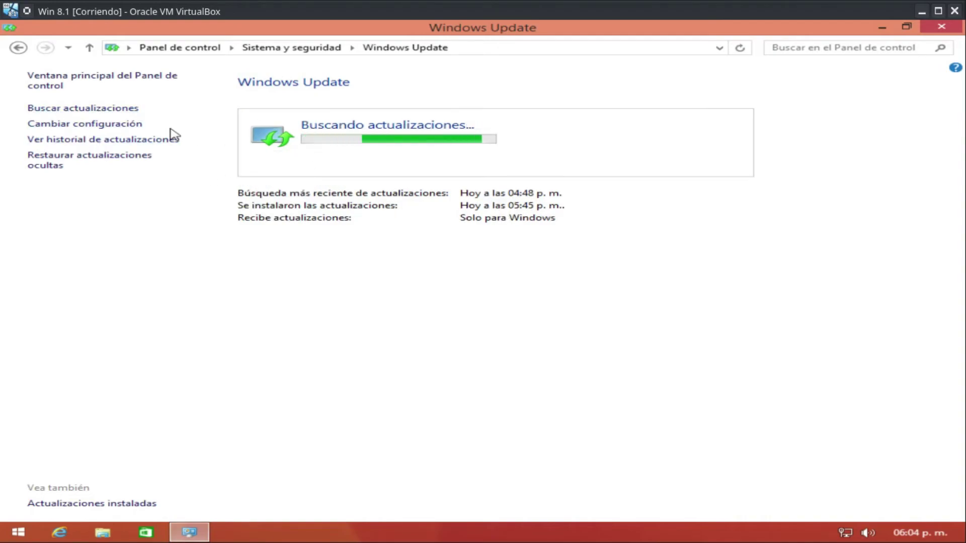
Review the Windows Update history, dismiss the host's browser notification, and return to the Windows Update page
left_click(157, 141)
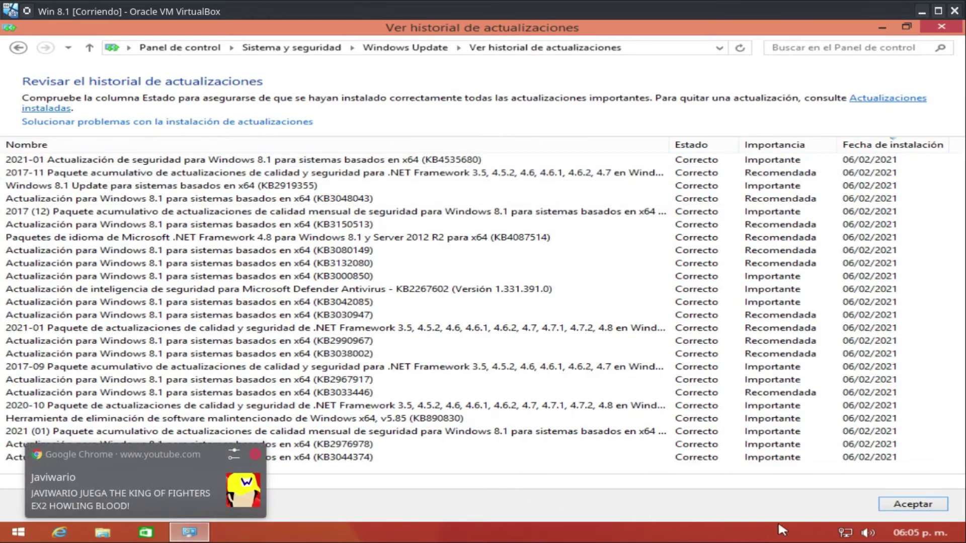
left_click(255, 457)
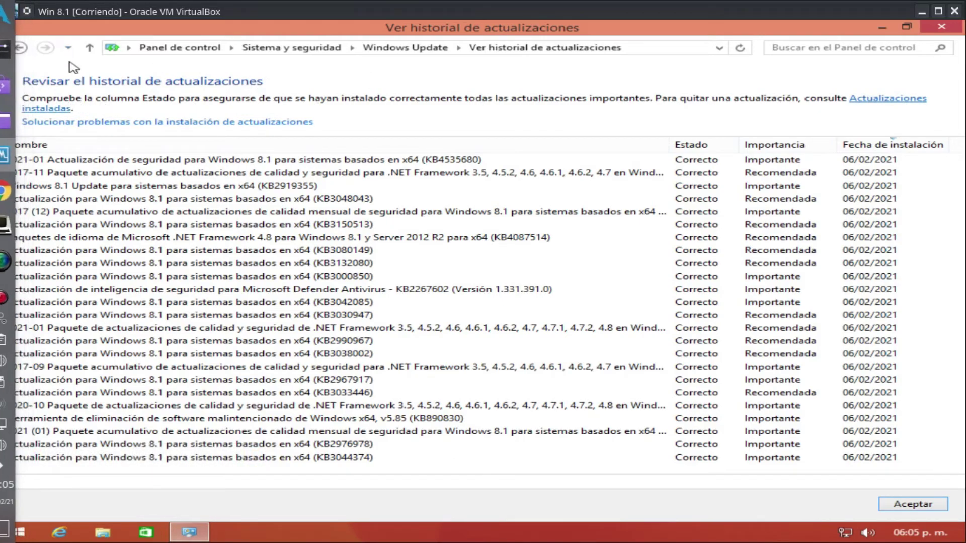
left_click(18, 49)
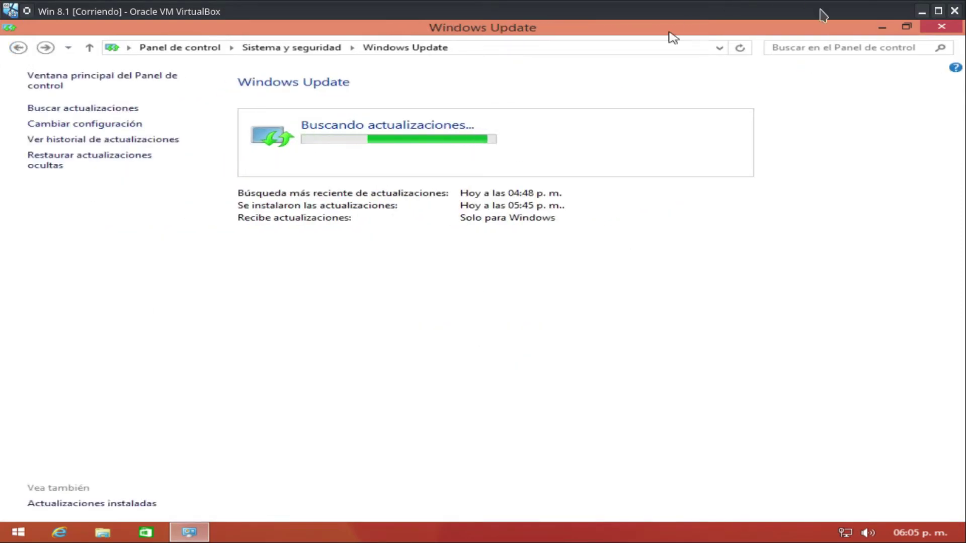
Minimize the Windows Update window and open Este equipo in File Explorer to examine the drives
left_click(883, 28)
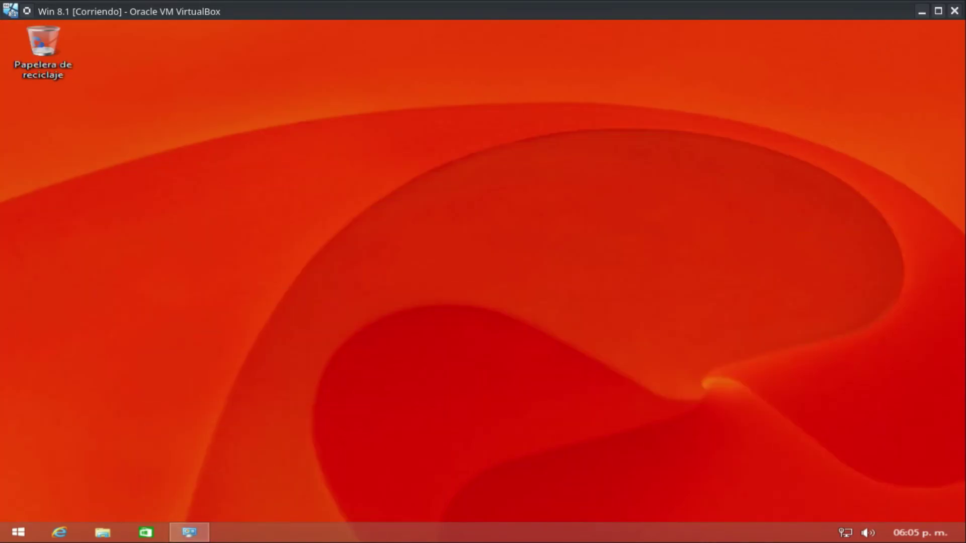
left_click(120, 527)
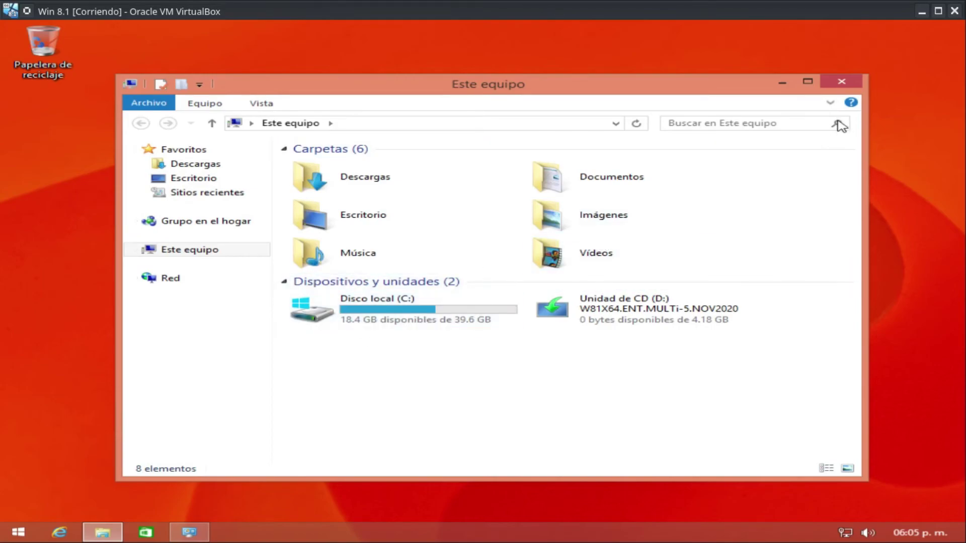
Examine the installation files on the CD drive (D:), return to Este equipo, and close File Explorer
double_click(666, 322)
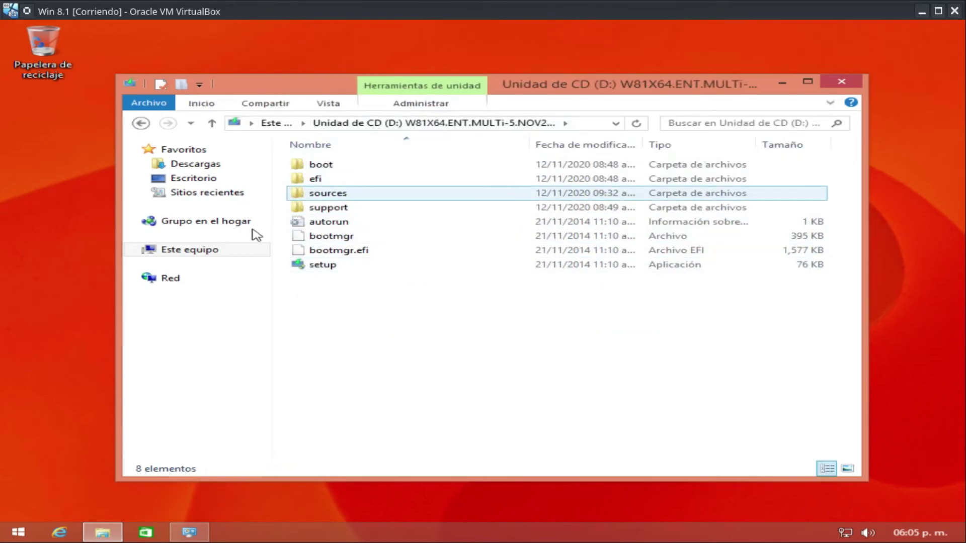
left_click(220, 254)
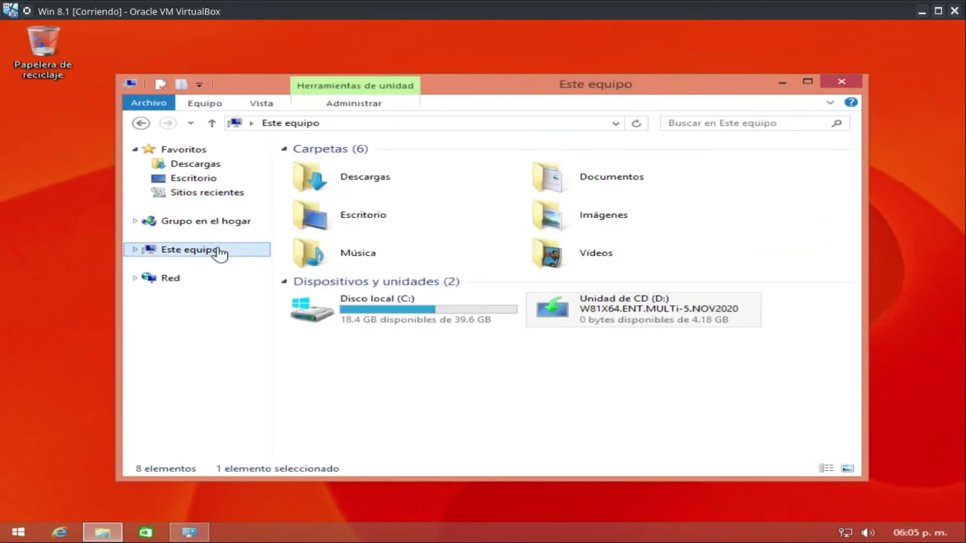
left_click(857, 82)
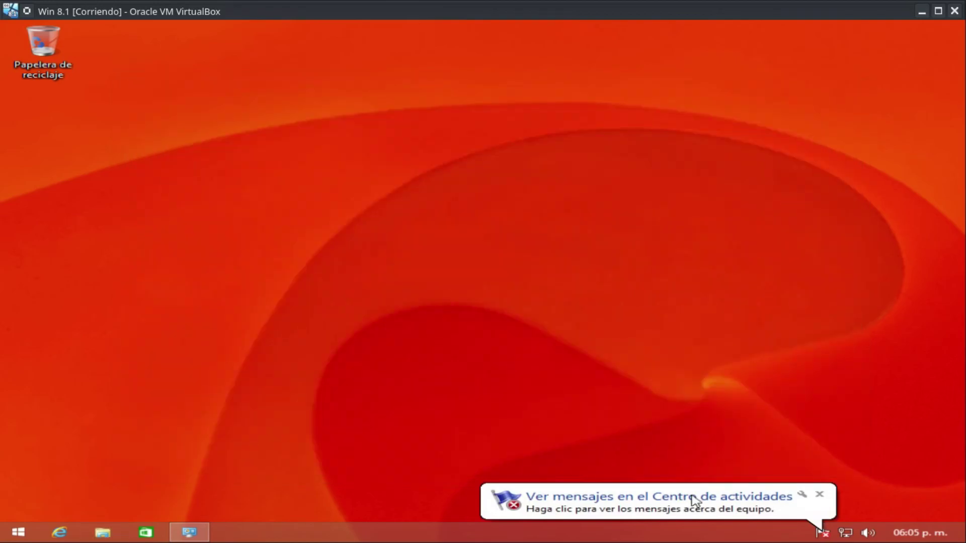
Review the Centro de actividades messages, go from there to Windows Update to check the update search, and minimize the window
left_click(694, 500)
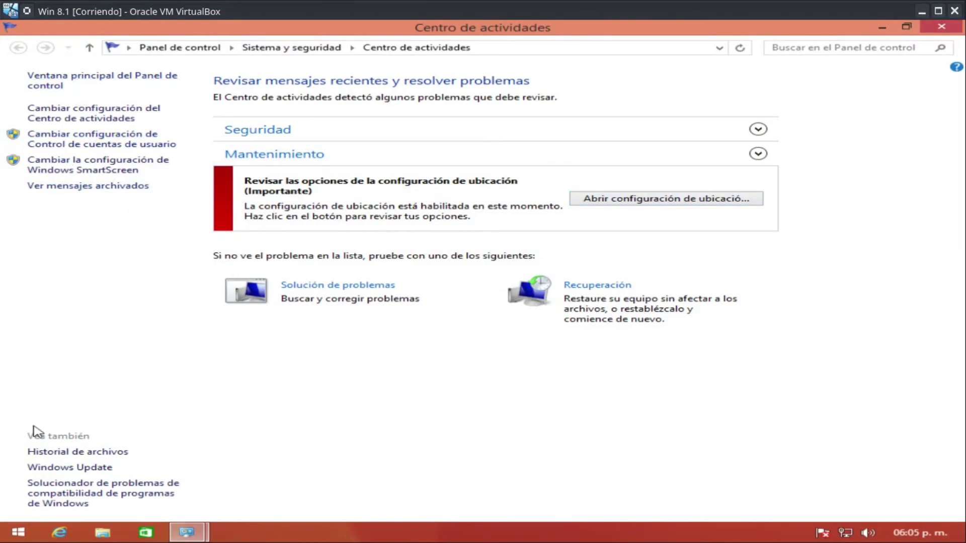
left_click(71, 467)
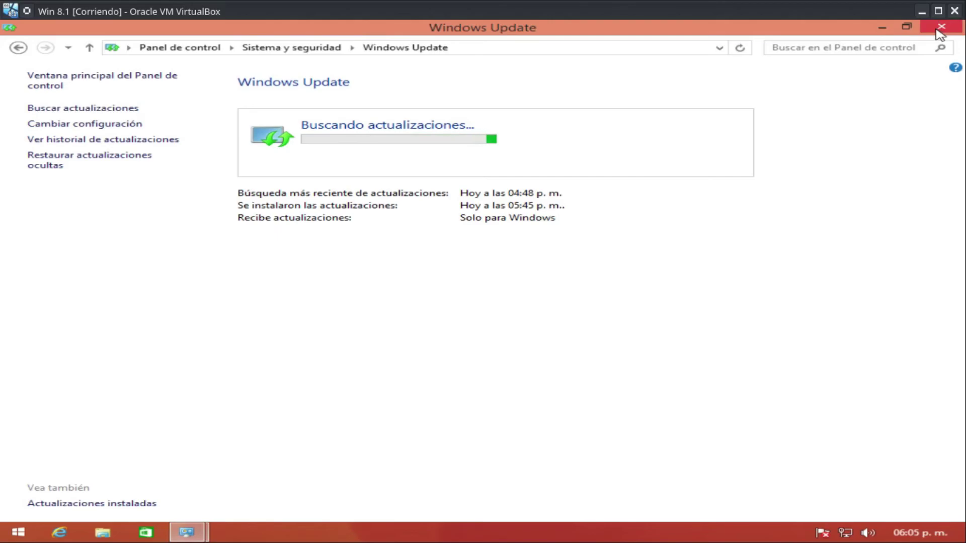
left_click(881, 28)
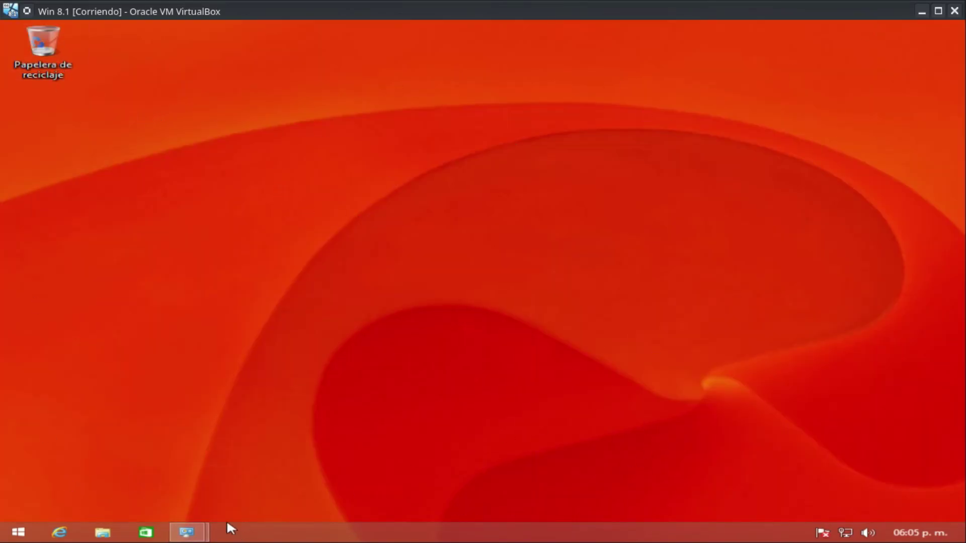
Restore the minimized Windows Update windows and close both of them
left_click(187, 533)
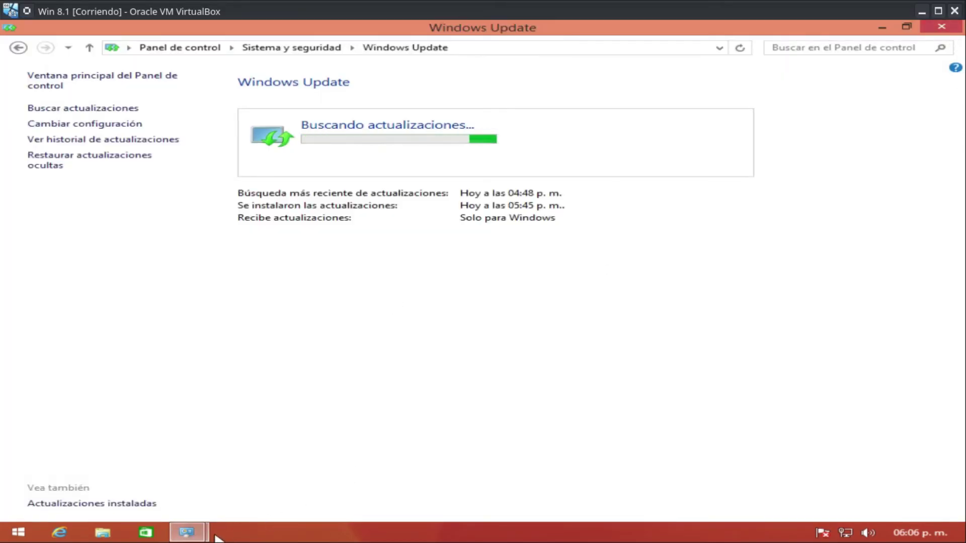
mouse_move(179, 538)
left_click(158, 482)
left_click(942, 27)
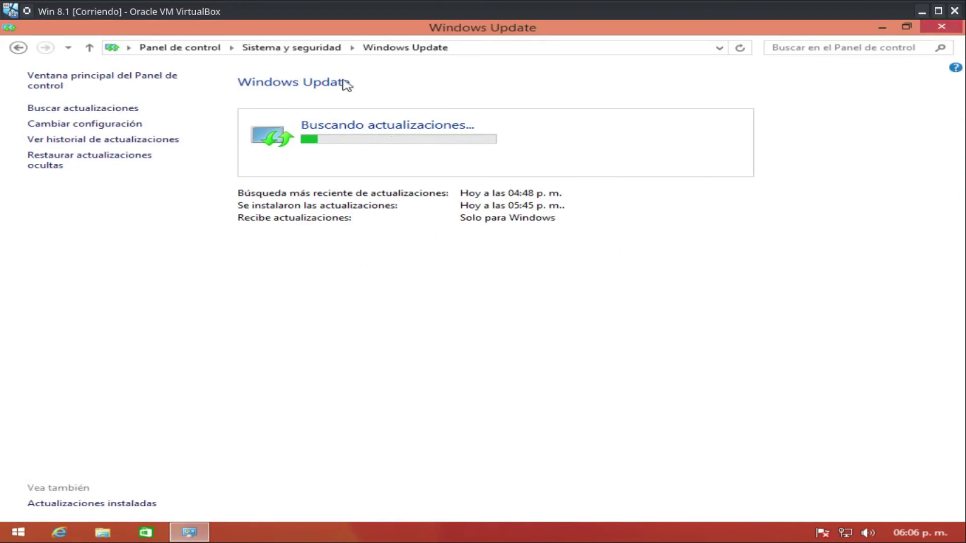
left_click(941, 27)
Look at the search pane on the Start screen, dismiss it, and shut down the Windows 8.1 virtual machine with Apagar
mouse_move(2, 468)
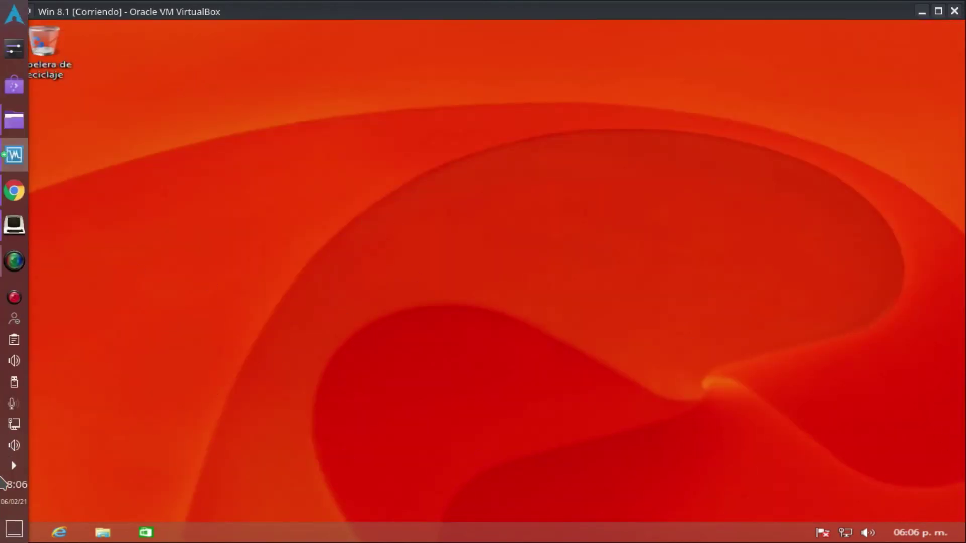
left_click(24, 528)
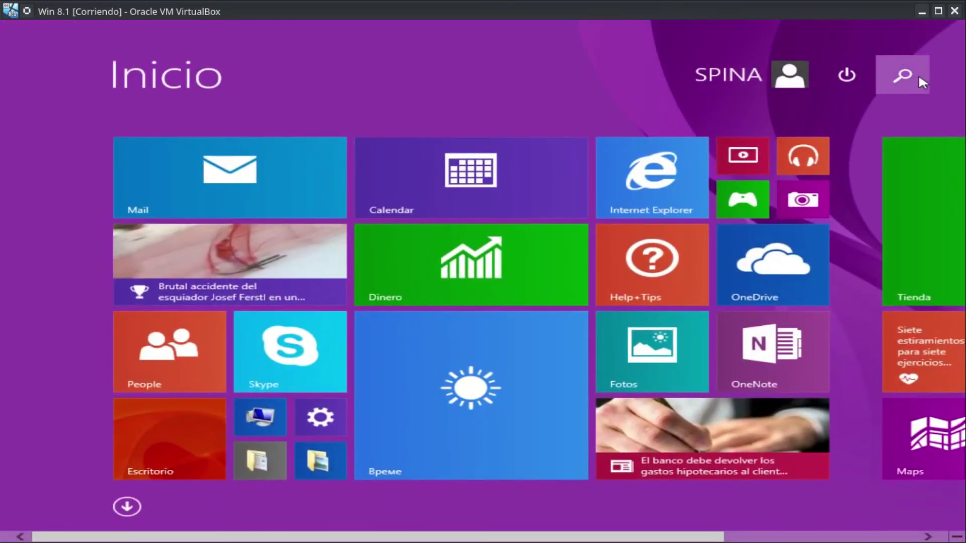
left_click(906, 75)
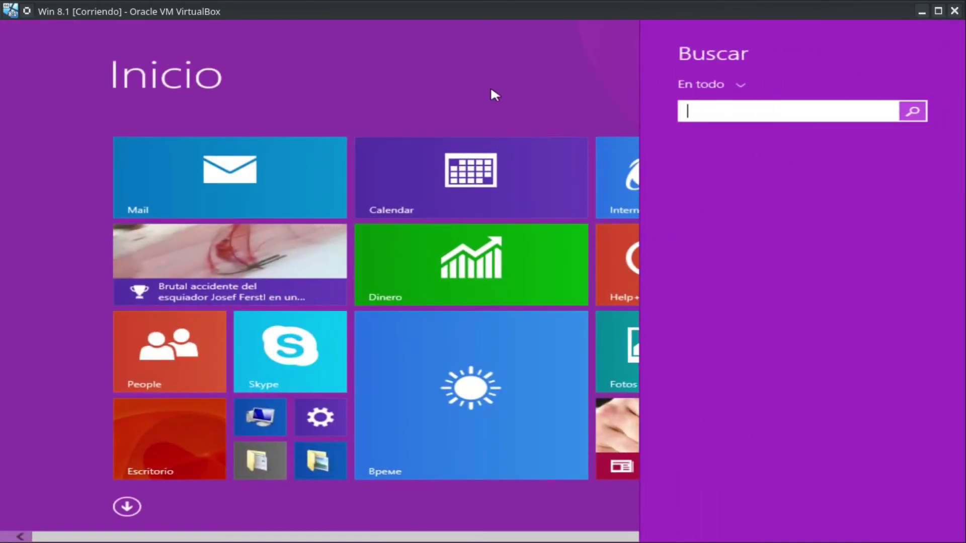
left_click(490, 89)
left_click(847, 75)
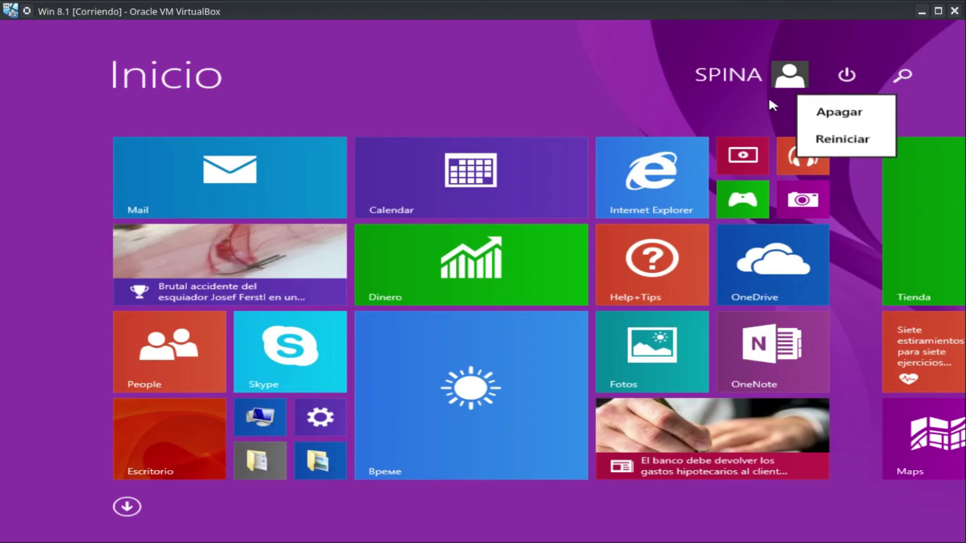
left_click(848, 120)
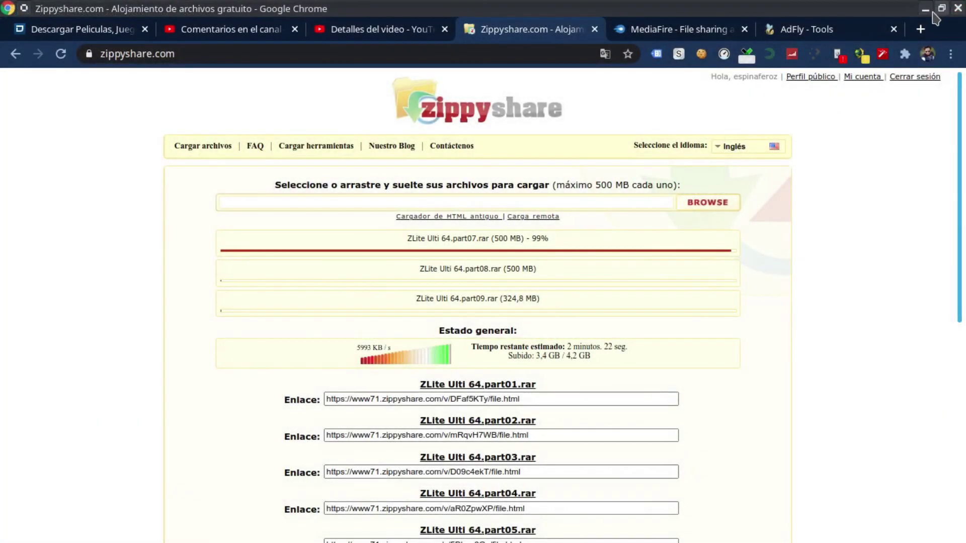
Review the upload progress and file links on the Zippyshare page in Chrome, and minimize the browser
scroll(934, 282, "down", 3)
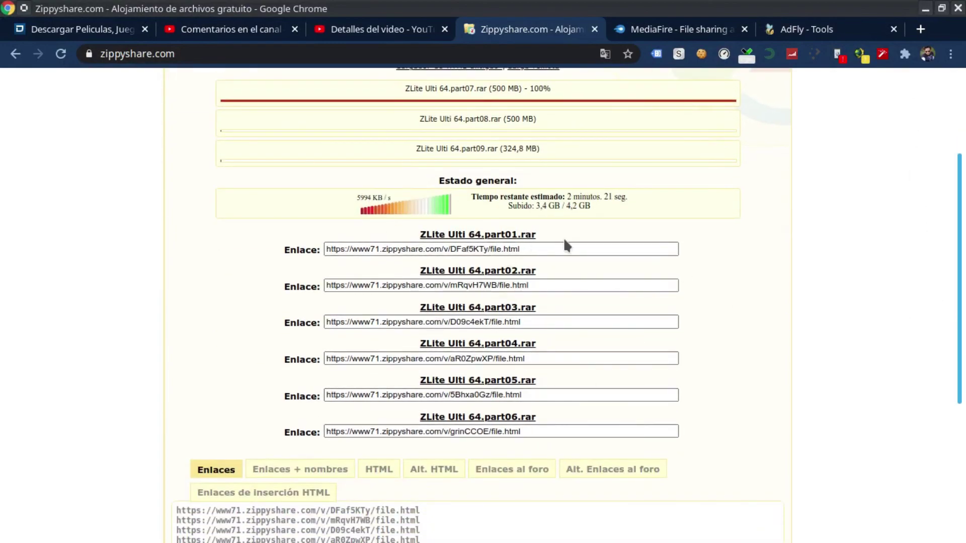
scroll(567, 245, "up", 2)
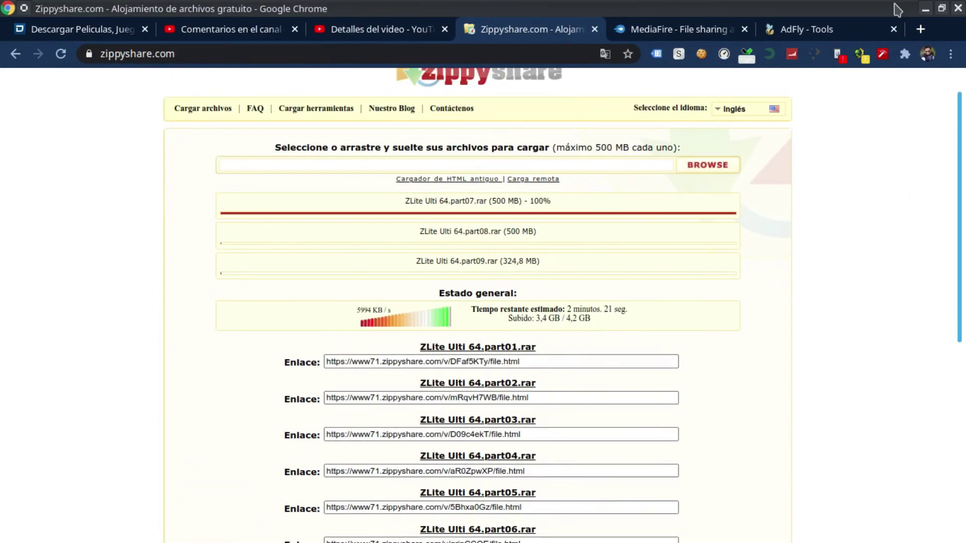
left_click(925, 10)
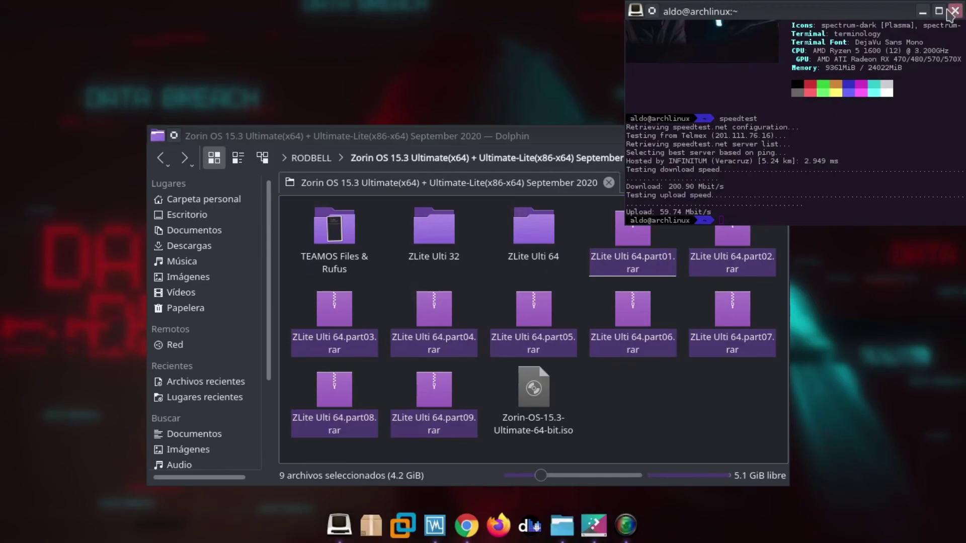
Review the speedtest output in the host's terminal, close the terminal, and minimize the Dolphin file manager
type("speedtest")
key("Return")
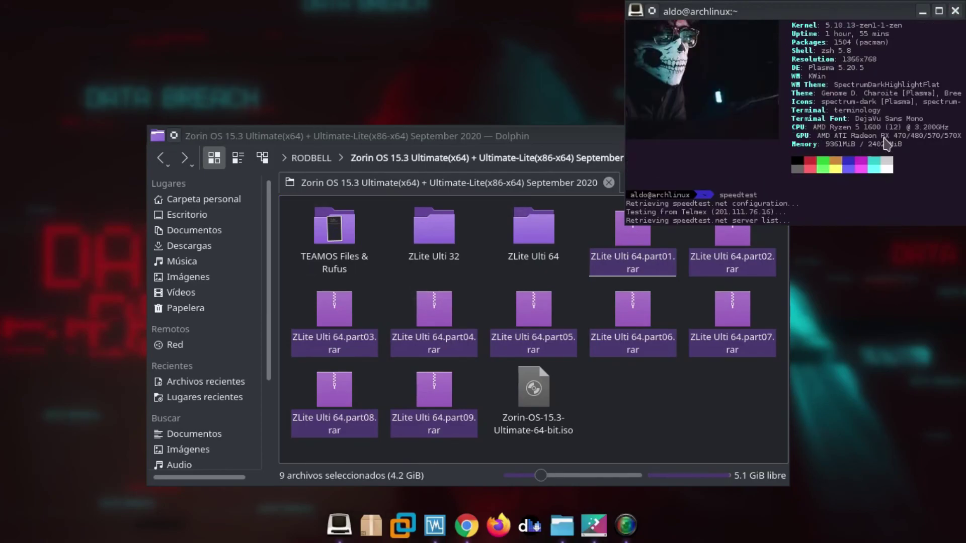
left_click(955, 11)
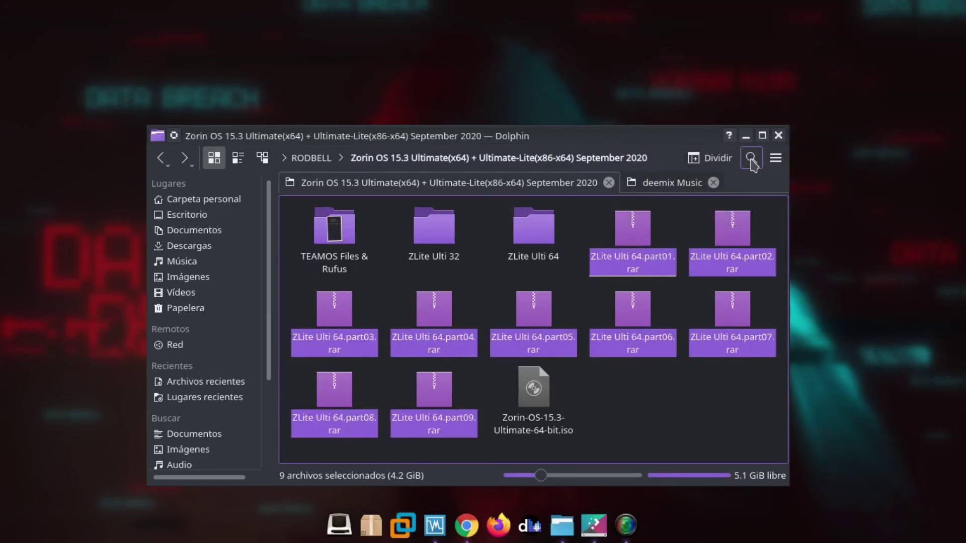
left_click(746, 135)
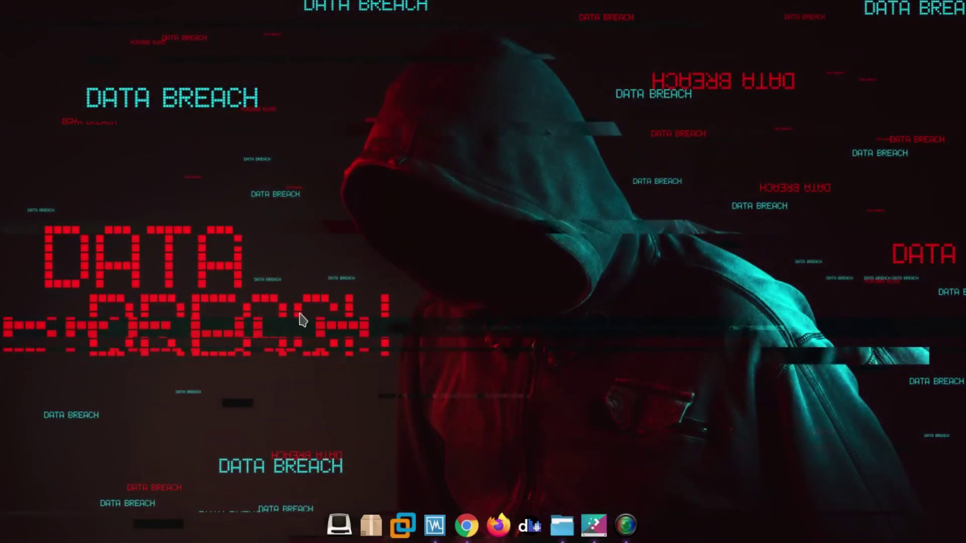